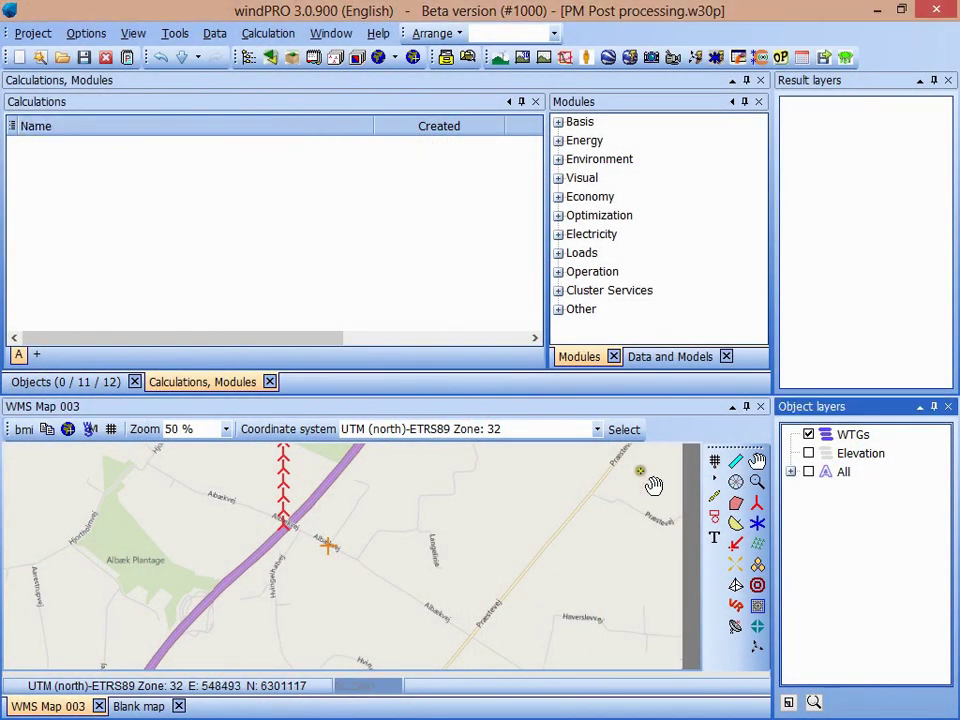
Toggle the Elevation layer on and off, then bring the project folder window beside the map
left_click(809, 453)
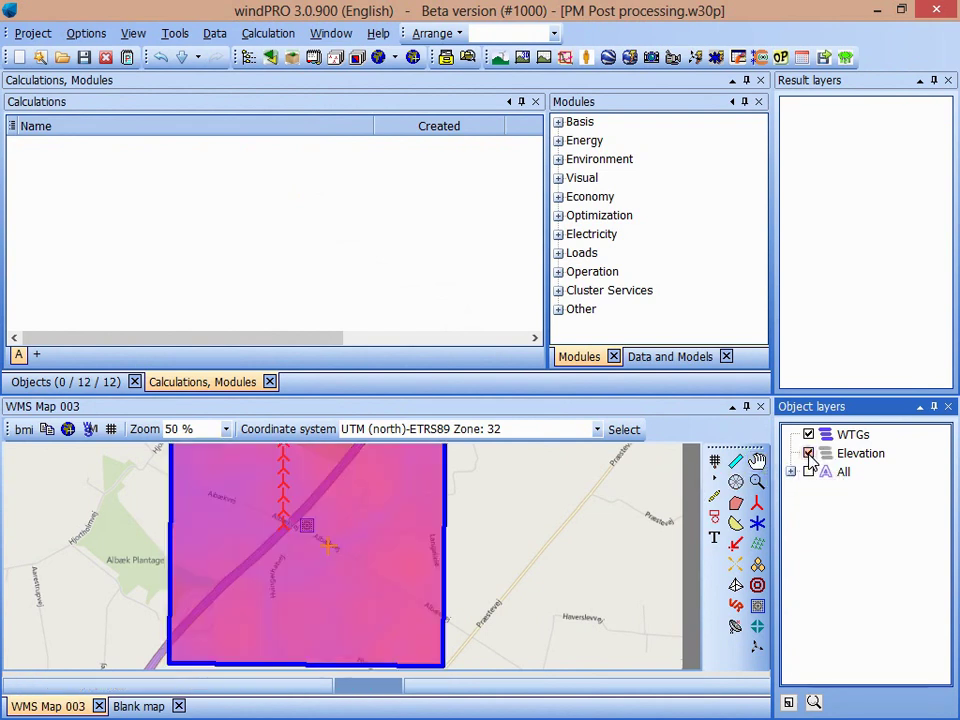
left_click(809, 453)
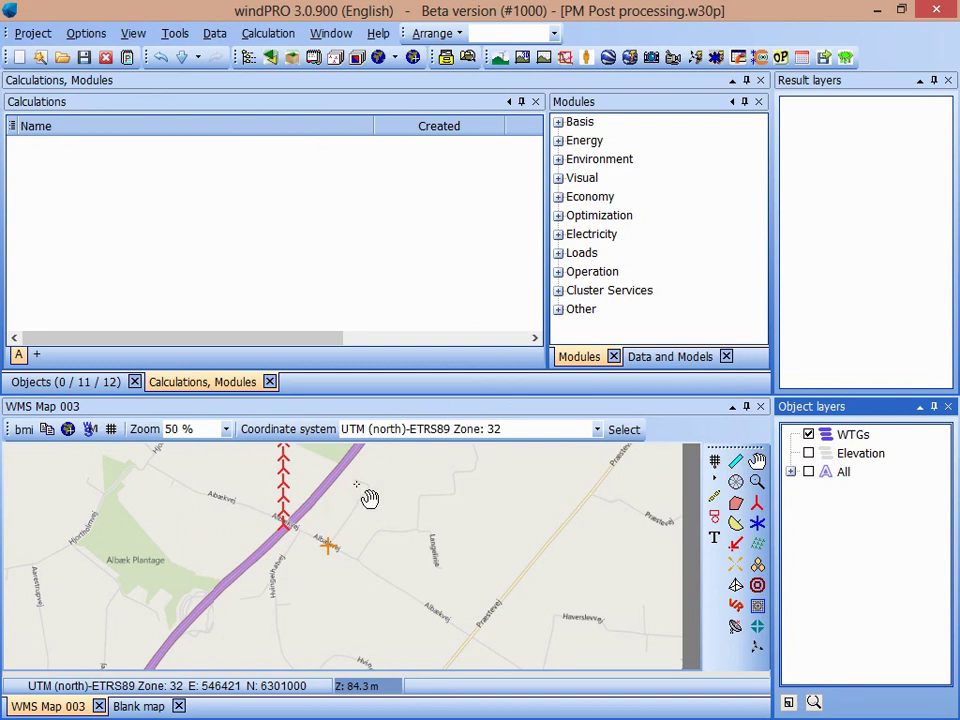
mouse_move(370, 498)
left_mouse_down()
mouse_move(364, 544)
mouse_move(379, 579)
mouse_move(377, 566)
mouse_move(363, 576)
mouse_move(379, 585)
mouse_move(377, 568)
left_mouse_up()
Drop JK0_4303.jpg from the project folder onto the windPRO map as a new camera
key("alt+Tab")
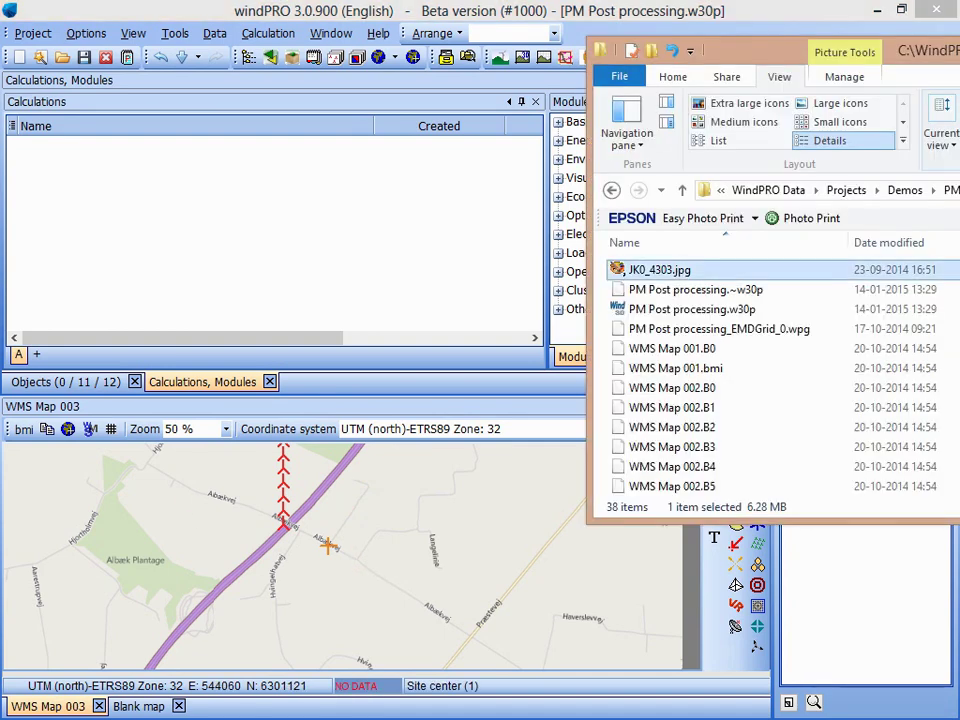
left_click(621, 271)
left_click_drag(621, 271, 371, 562)
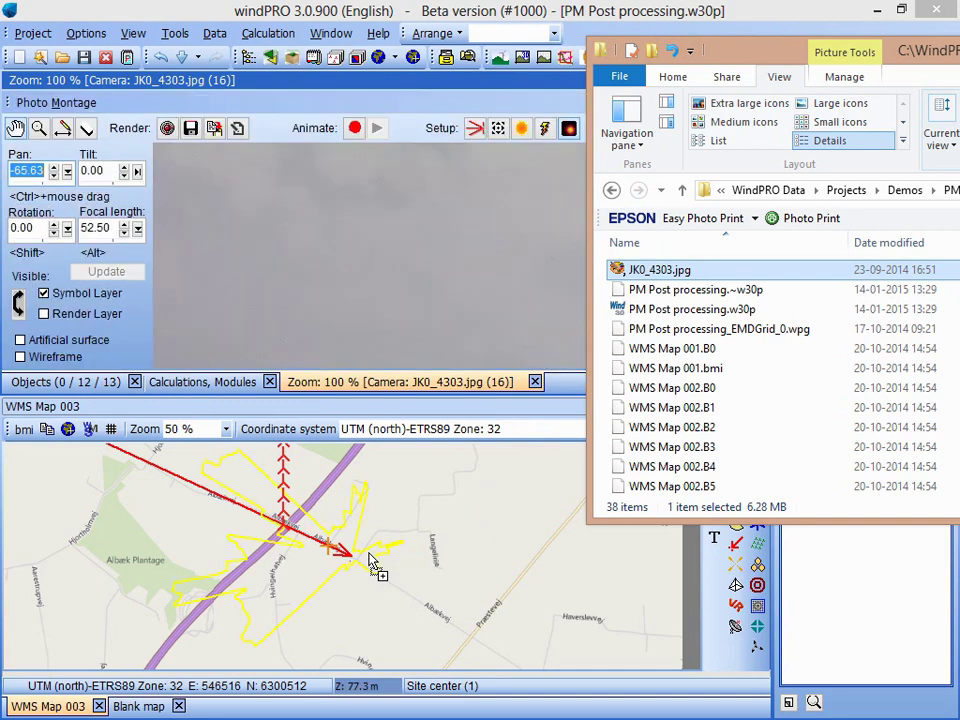
Zoom out the Photo Montage and swing the camera pan to -50.53 so all turbines show
left_click(440, 340)
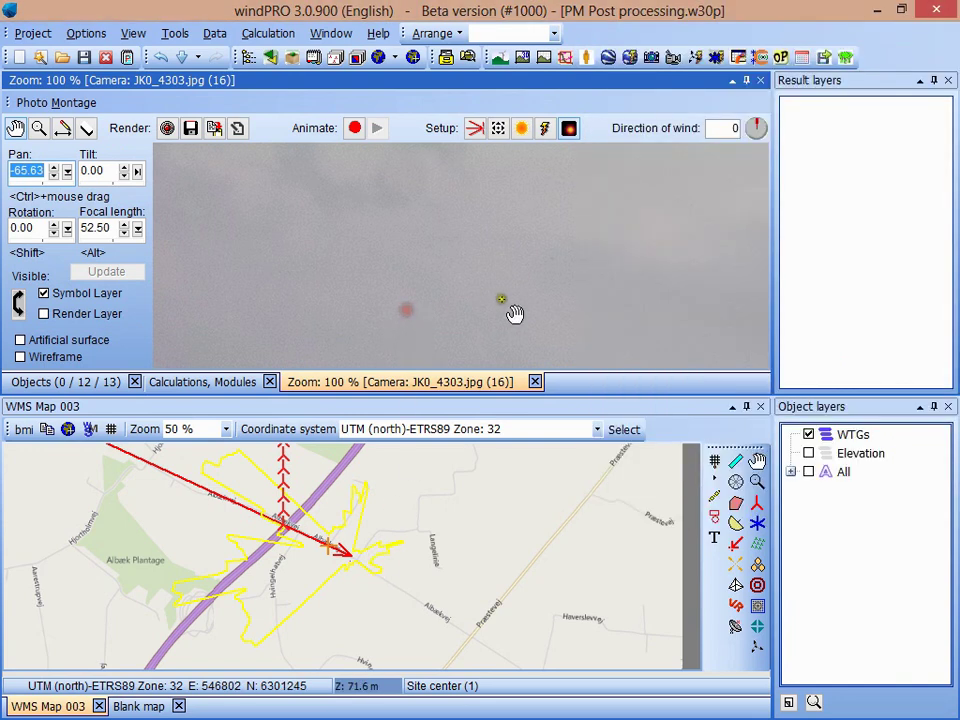
scroll(414, 253, "down", 2)
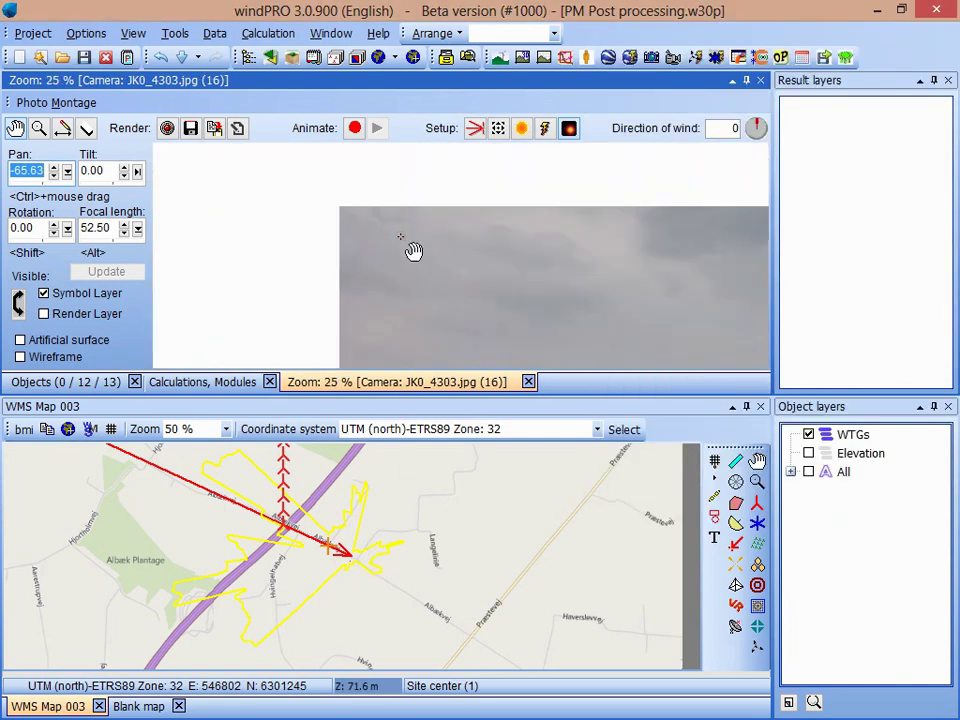
scroll(405, 264, "down", 2)
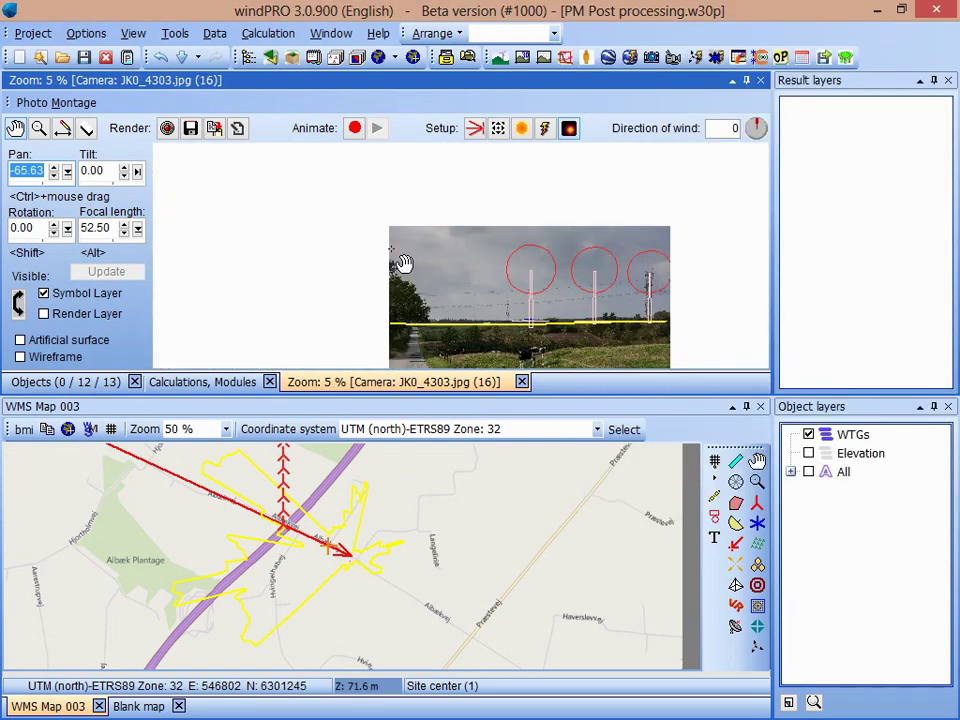
left_click_drag(415, 284, 332, 236)
scroll(471, 268, "up", 1)
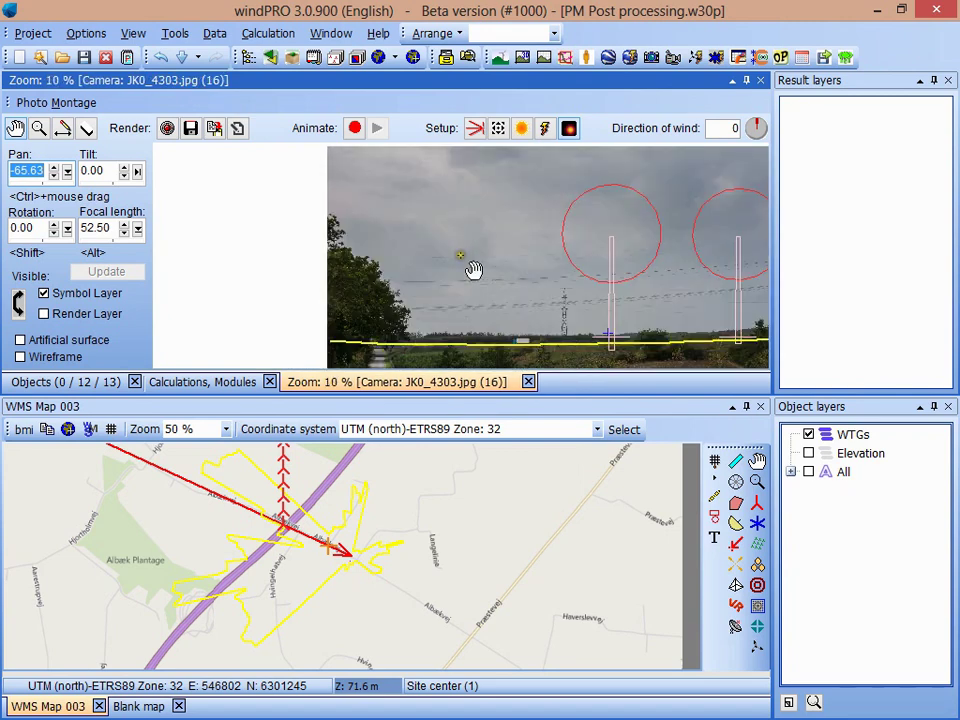
left_click_drag(589, 311, 402, 290)
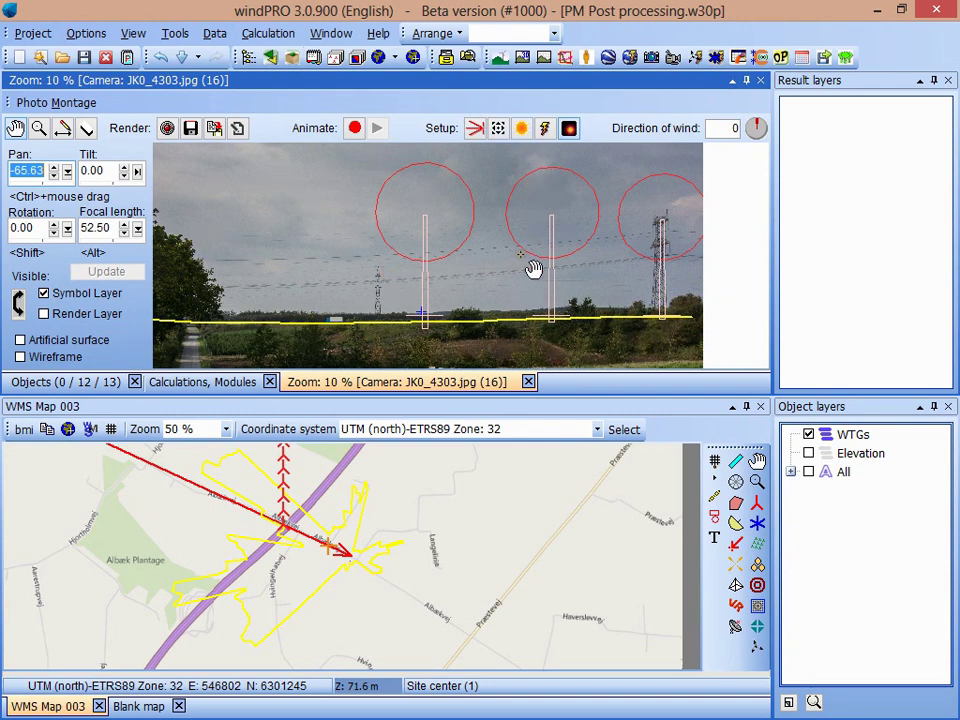
left_click_drag(510, 272, 295, 277)
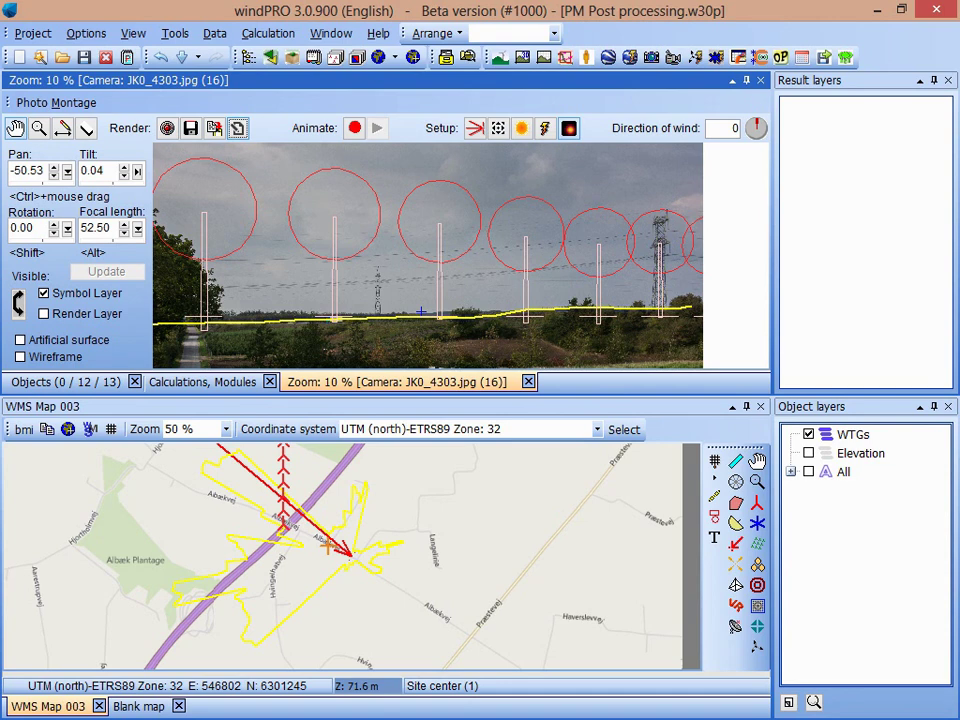
In the camera's post-process settings, enable Save rendered result for post-processing
left_click(238, 128)
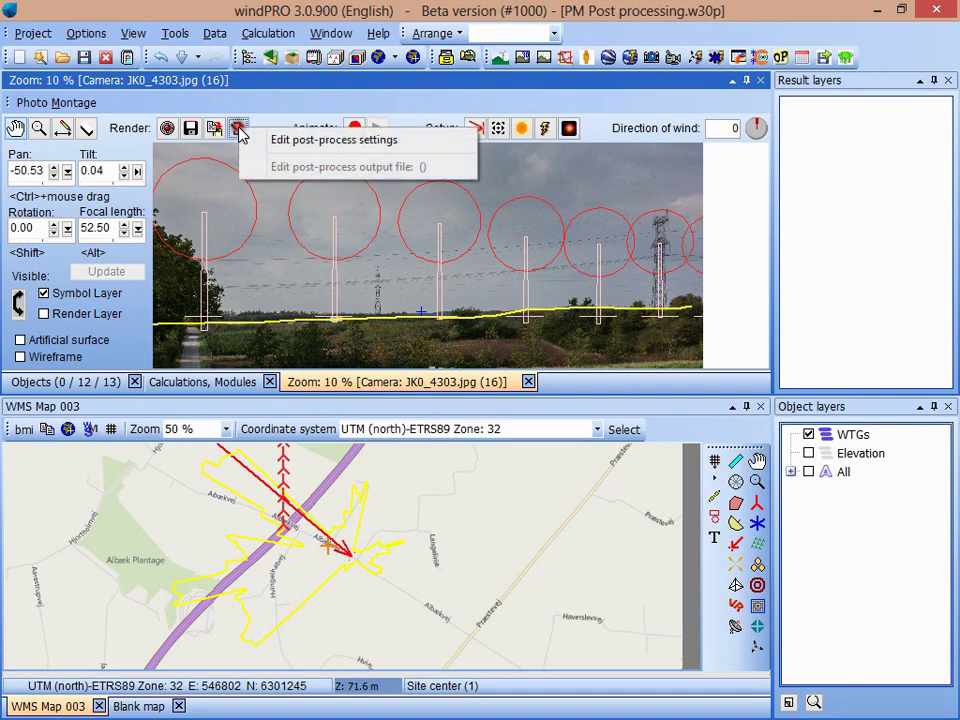
left_click(331, 142)
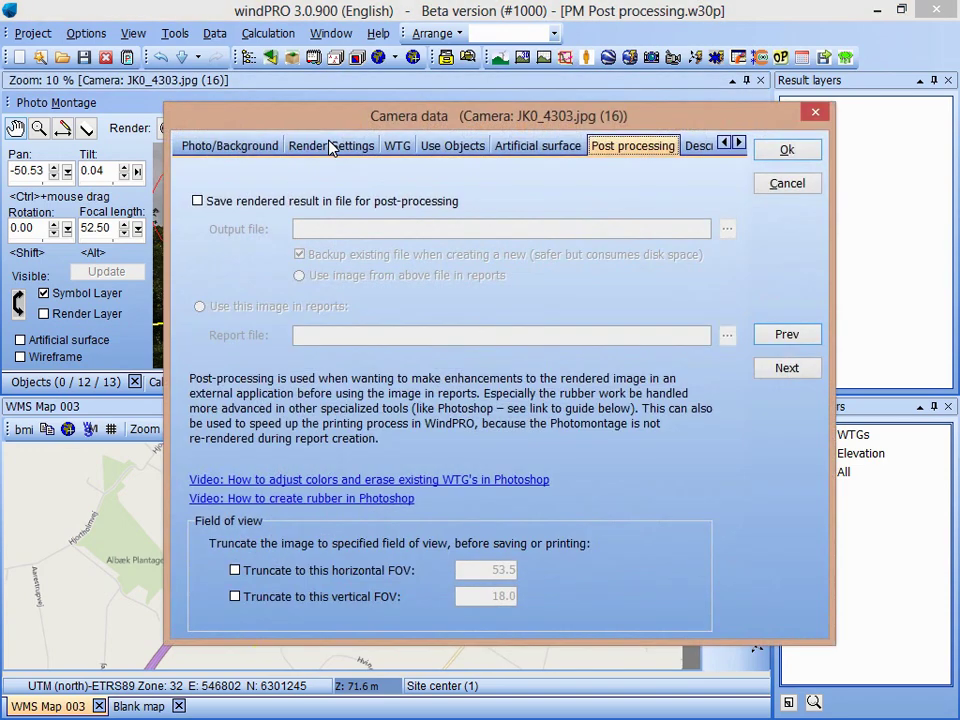
left_click(237, 188)
left_click(198, 200)
left_click(198, 200)
left_click(198, 201)
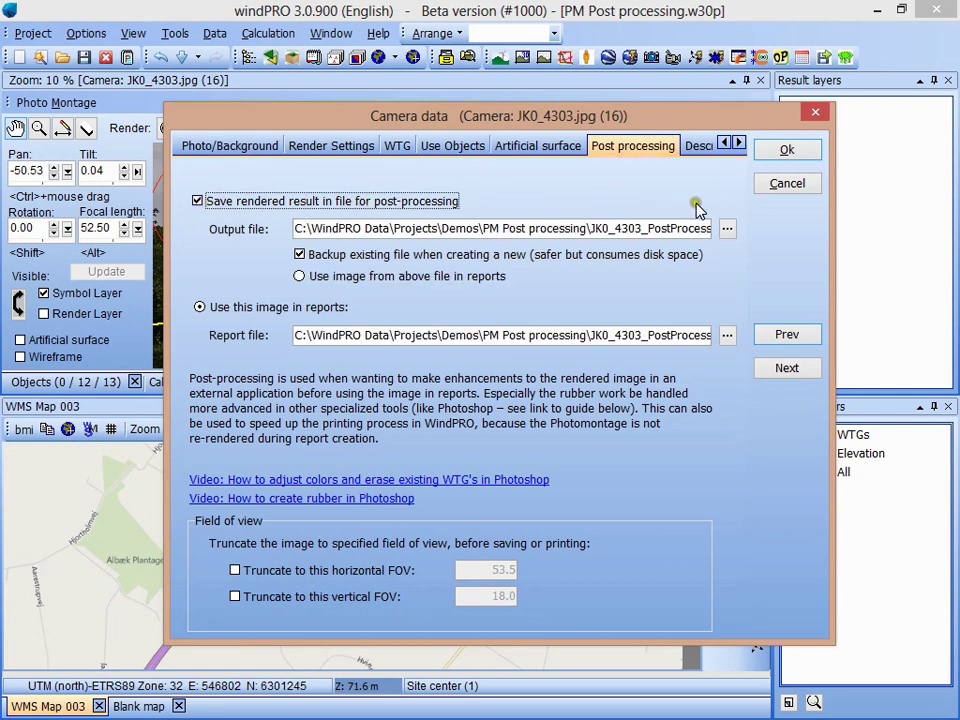
Keep the output file as JK0_4303_PostProcess.psd and the report file as .jpg
left_click_drag(705, 229, 730, 232)
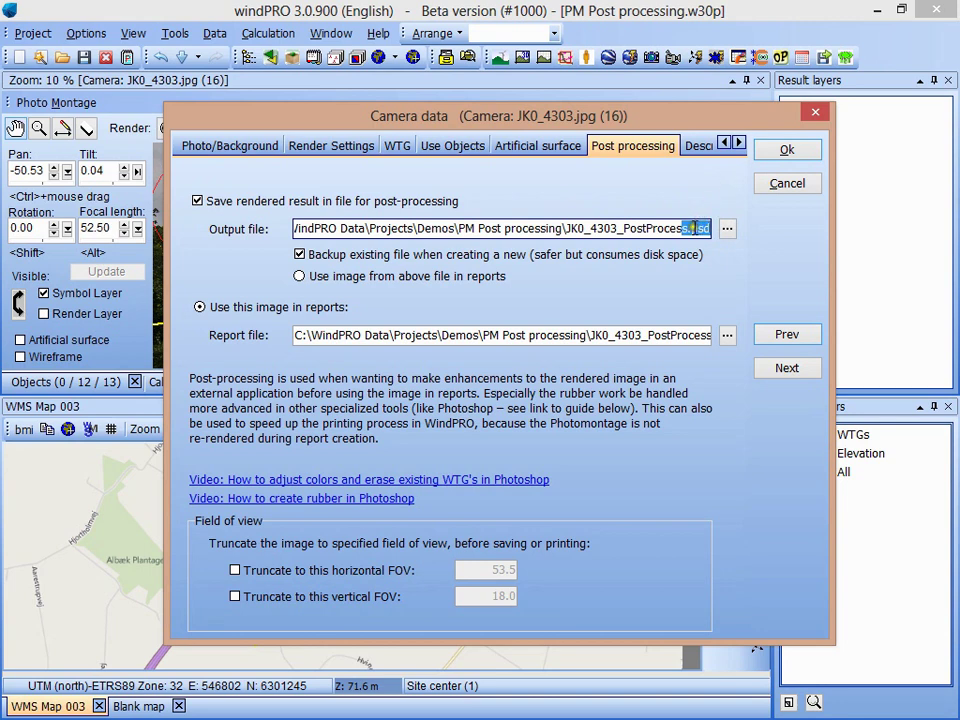
mouse_move(692, 229)
left_mouse_down()
mouse_move(707, 236)
mouse_move(711, 228)
left_mouse_up()
left_click_drag(706, 335, 724, 335)
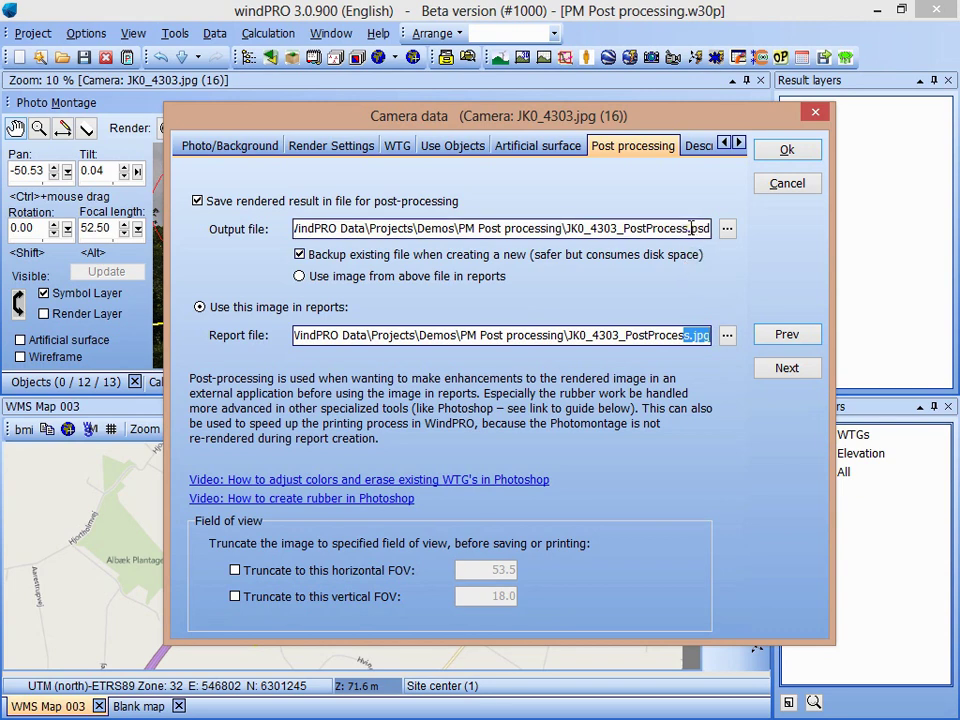
left_click_drag(690, 228, 712, 229)
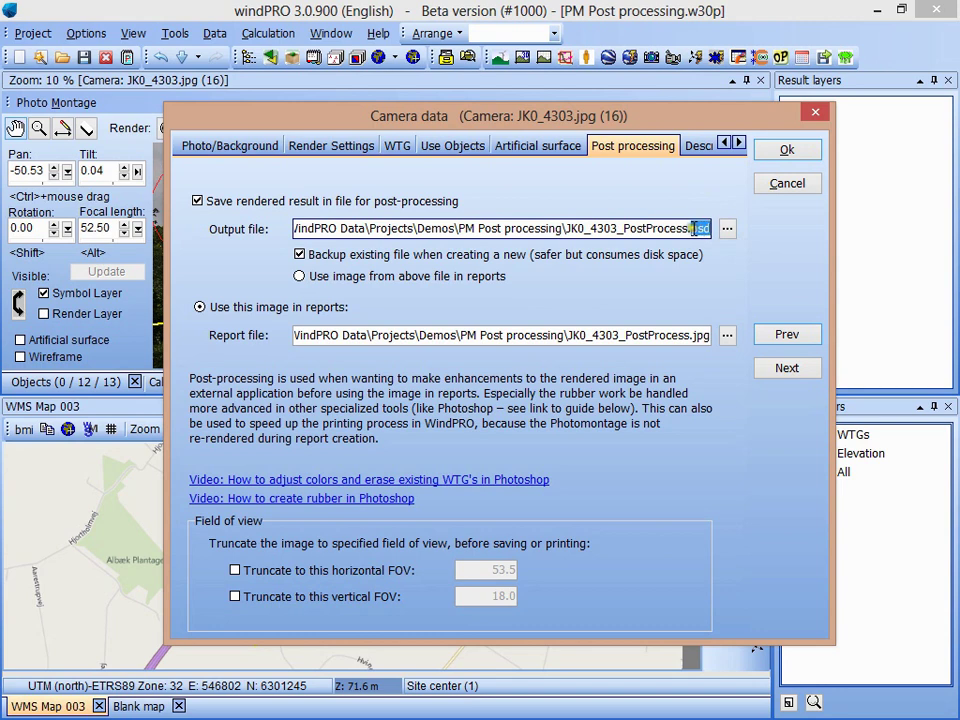
left_click_drag(692, 335, 720, 350)
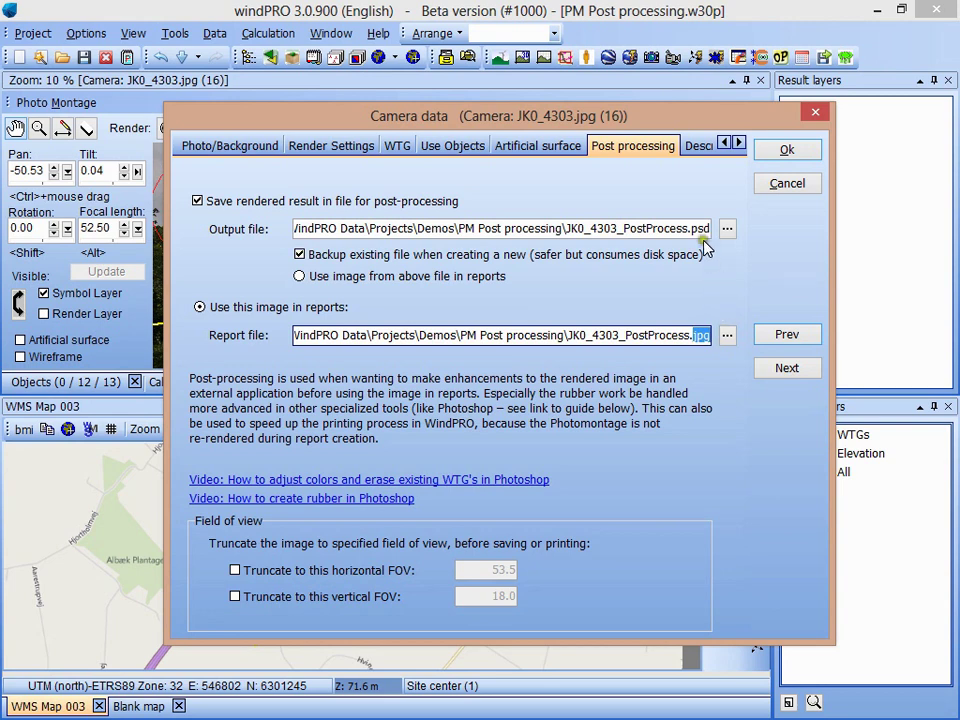
left_click_drag(692, 229, 713, 232)
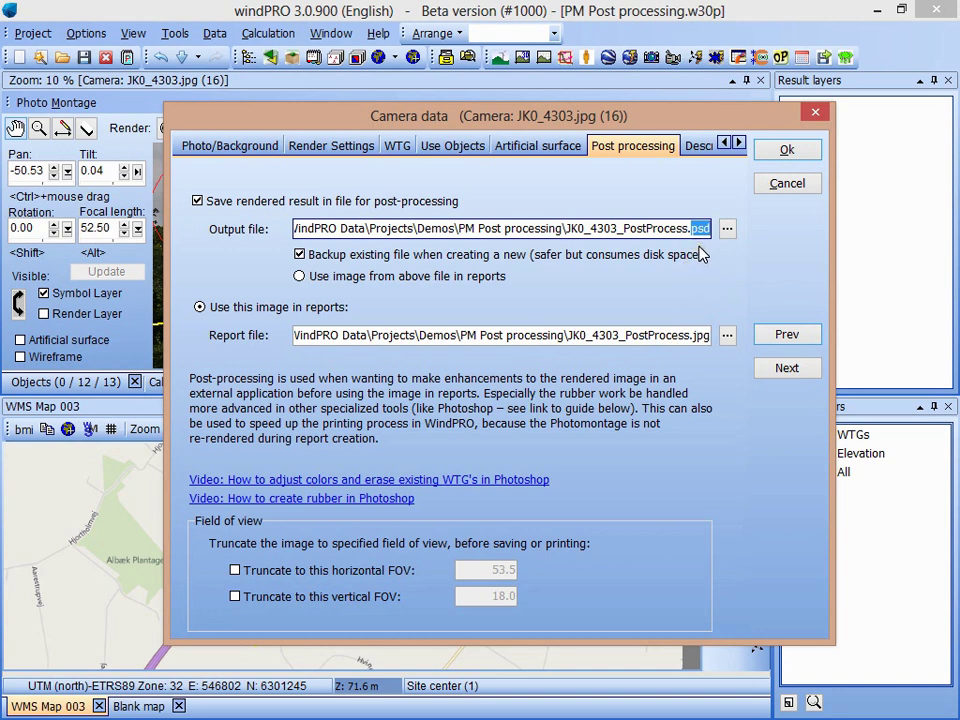
key("Delete")
key("ctrl+z")
Confirm the post-process settings and render the wind turbines into the photo
left_click(787, 152)
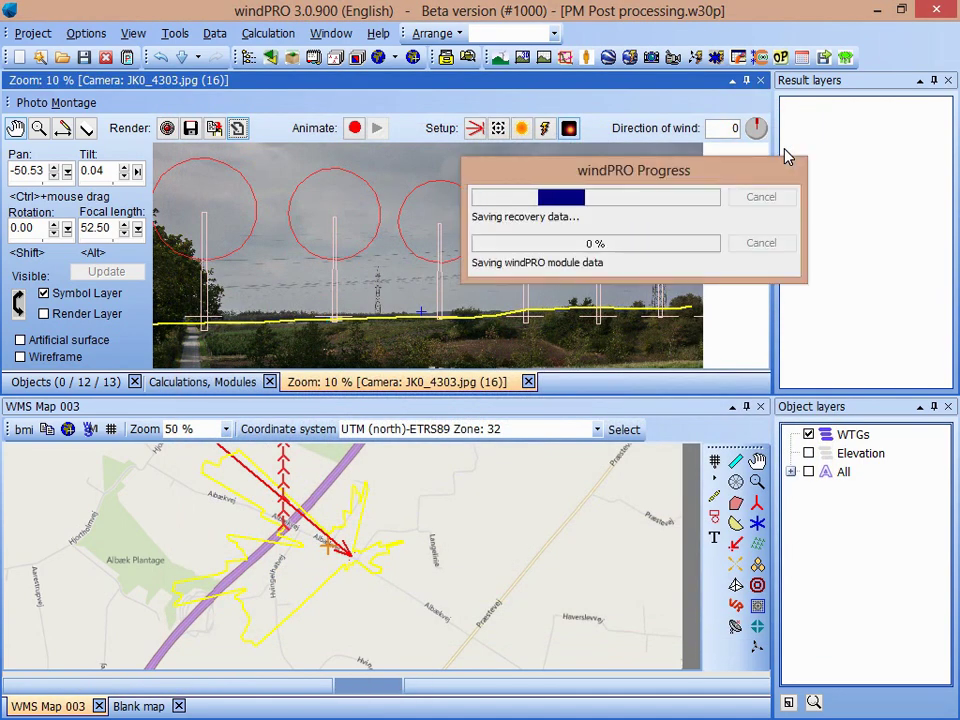
left_click(167, 129)
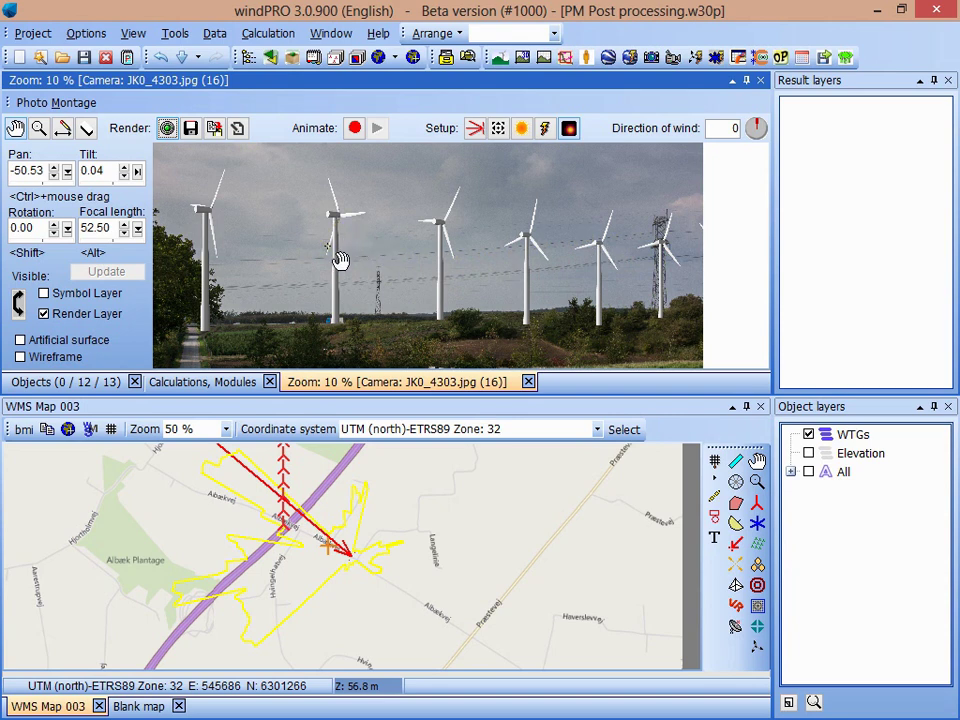
left_click(238, 128)
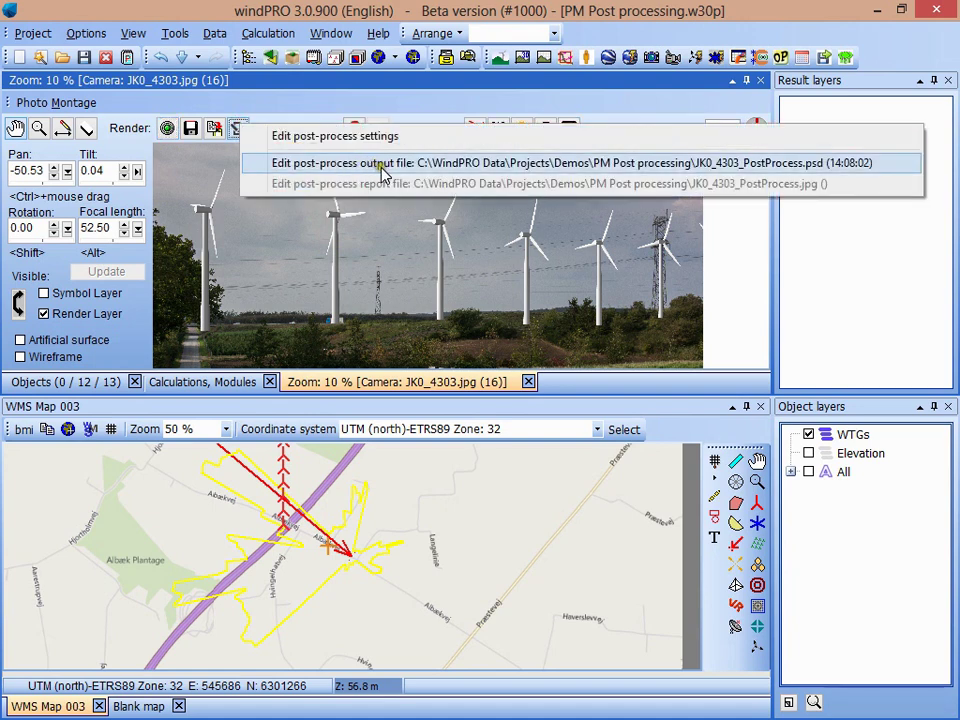
Open JK0_4303_PostProcess.psd in Photoshop and toggle layers L002 and L001 to compare them
left_click(465, 165)
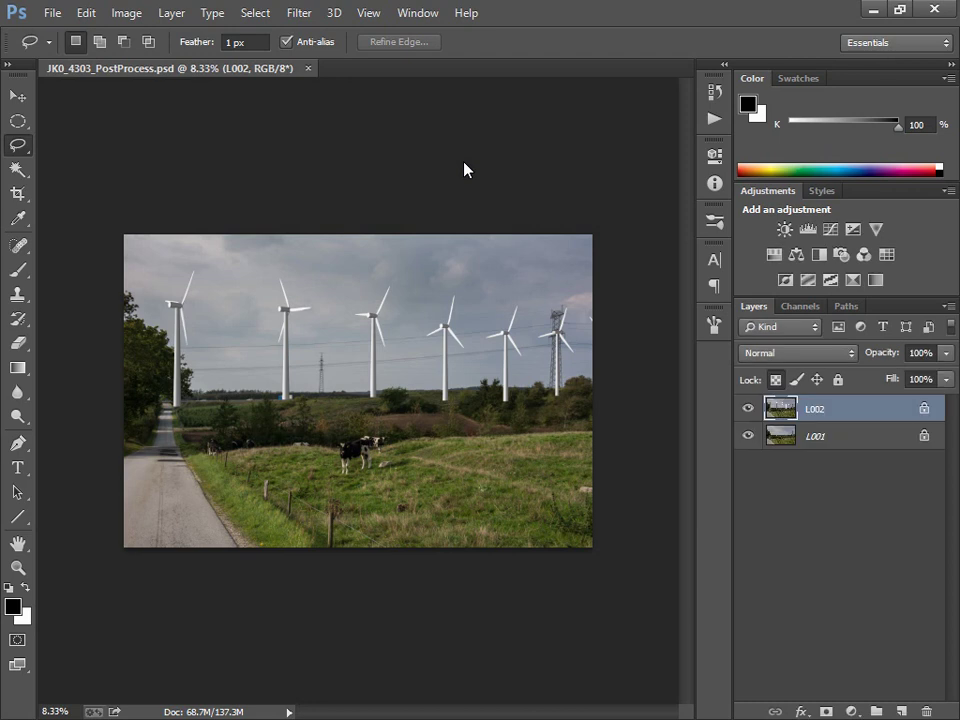
key("shift+l")
left_click(748, 410)
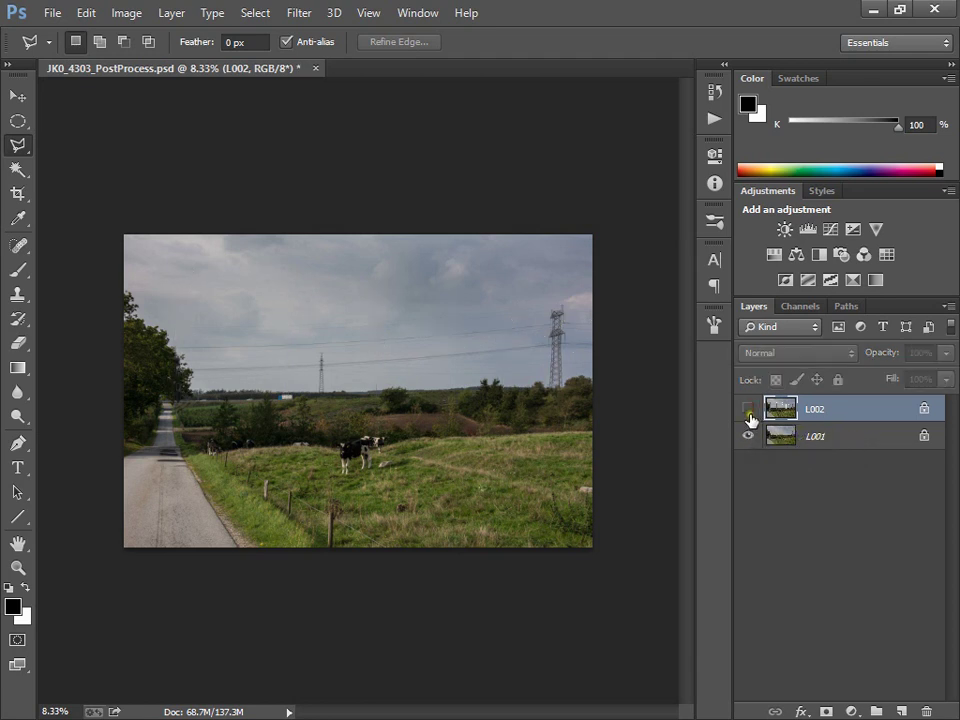
left_click(748, 437)
left_click(749, 410)
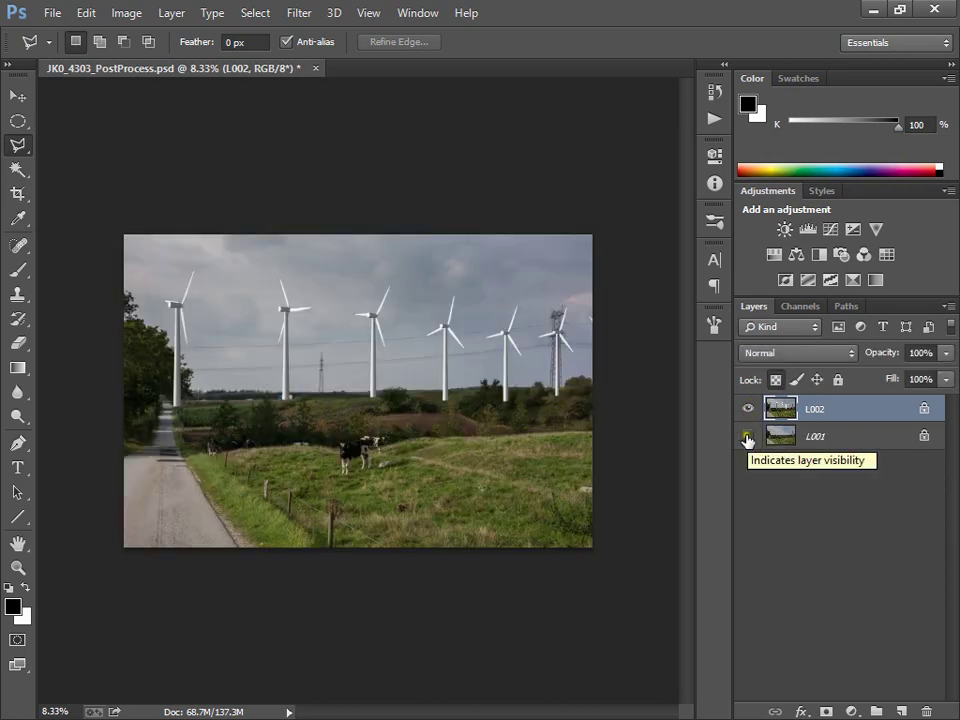
left_click(746, 437)
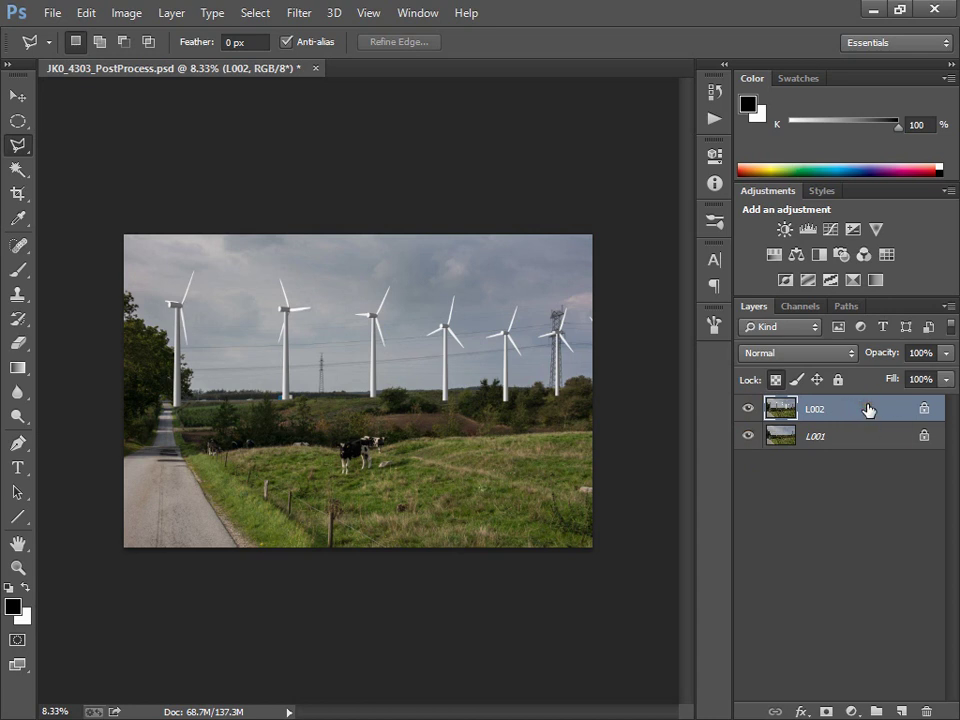
Duplicate L002 as L002 copy, hide the original, and zoom to the leftmost turbine tower
key("ctrl+j")
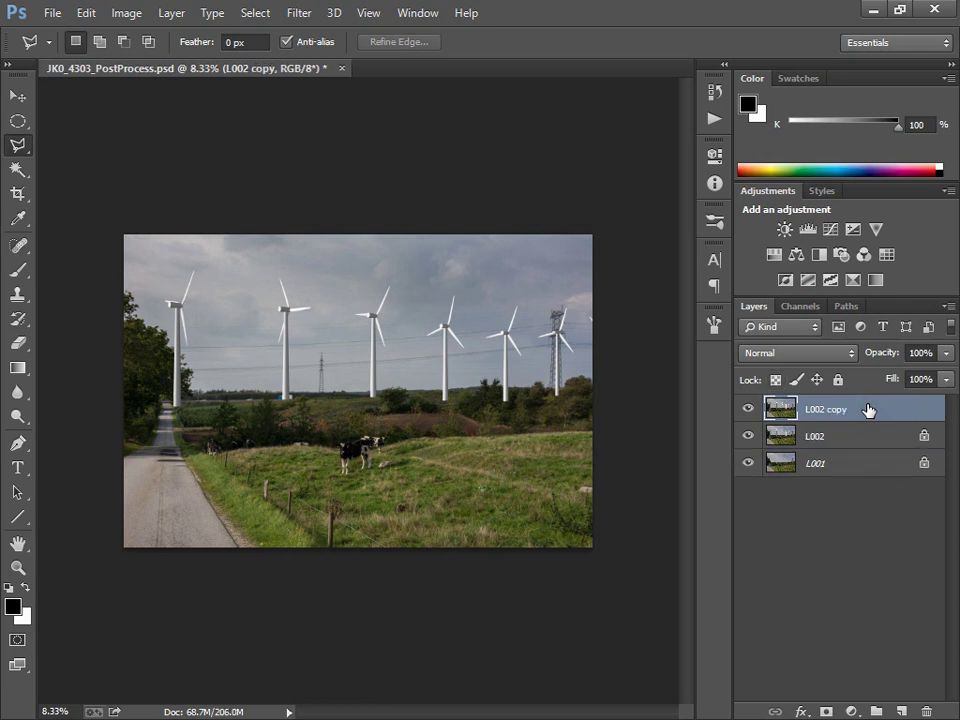
left_click(749, 438)
scroll(192, 366, "up", 3)
scroll(244, 388, "up", 5)
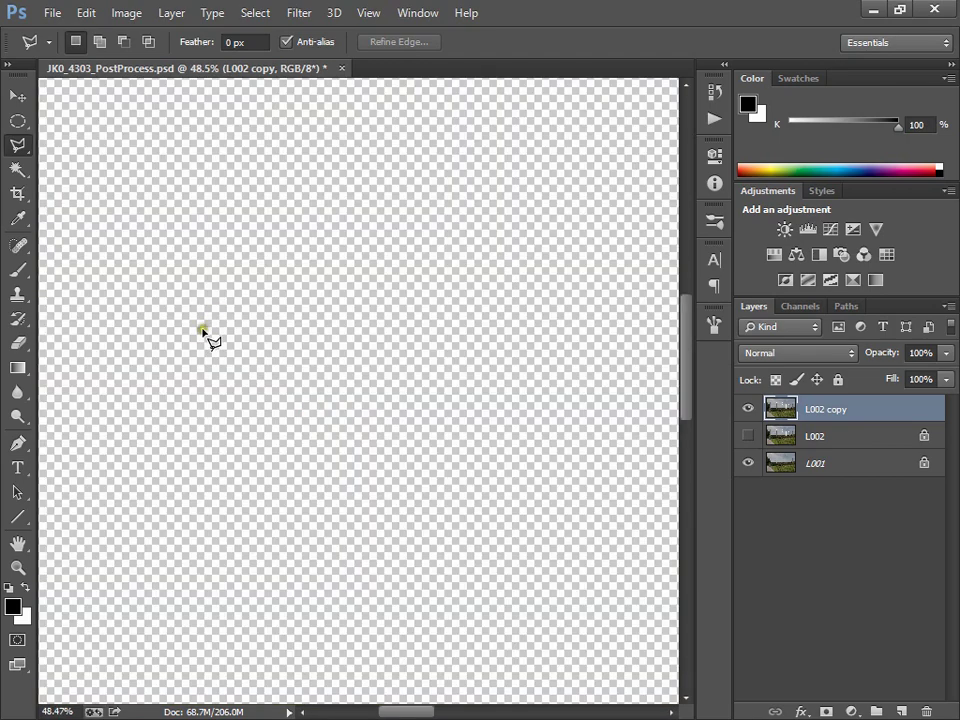
key("space")
left_click_drag(193, 343, 217, 360)
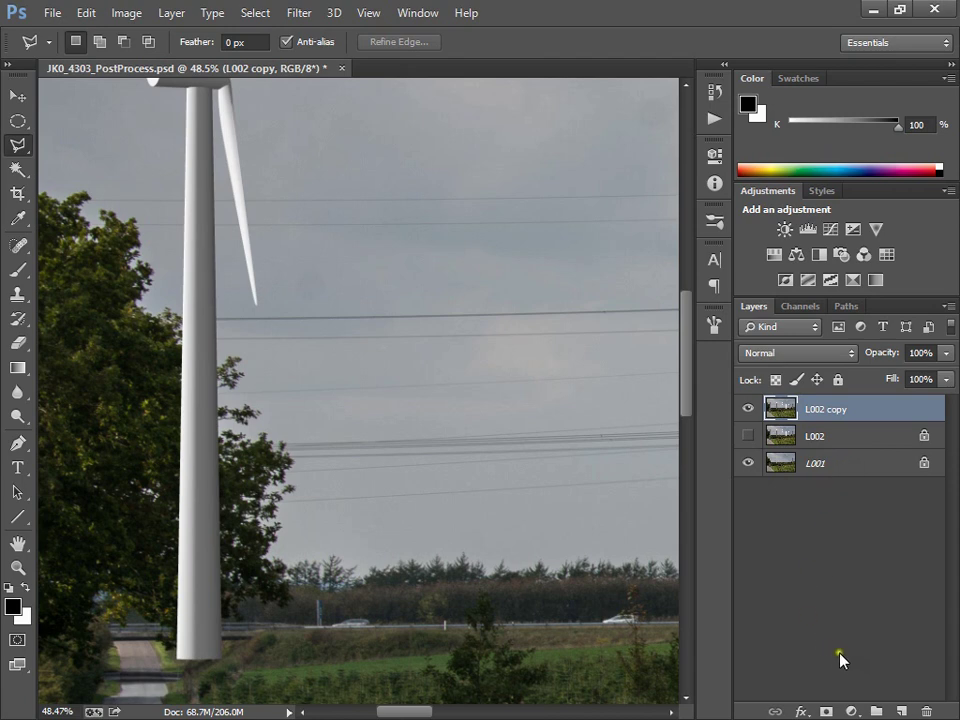
Add a layer mask to L002 copy and paint black over the leftmost turbine tower
left_click(826, 711)
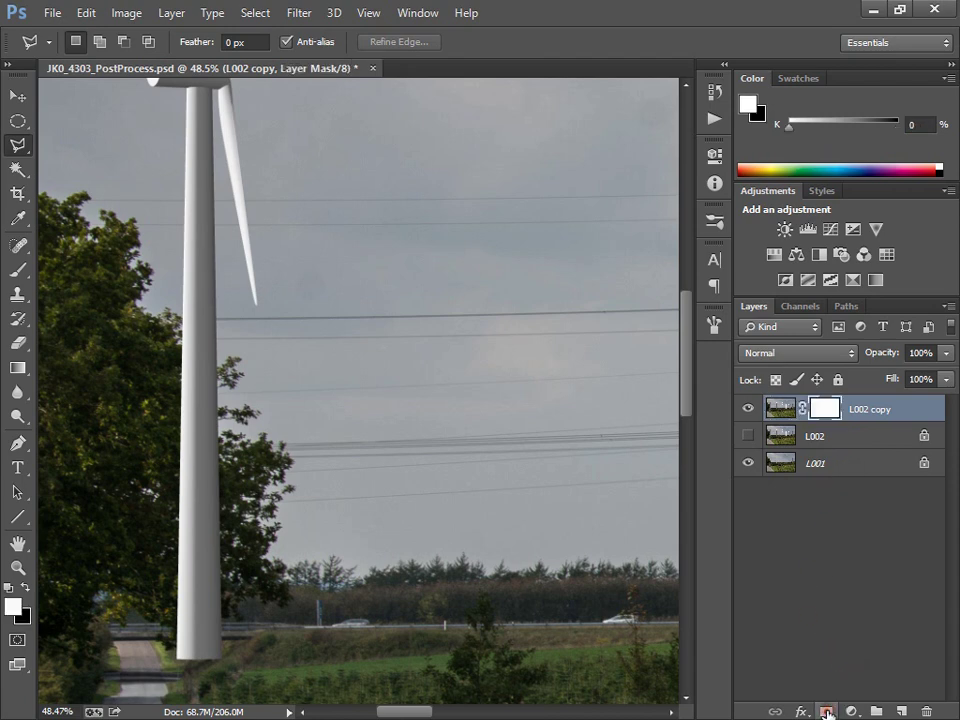
left_click(825, 410)
left_click(16, 273)
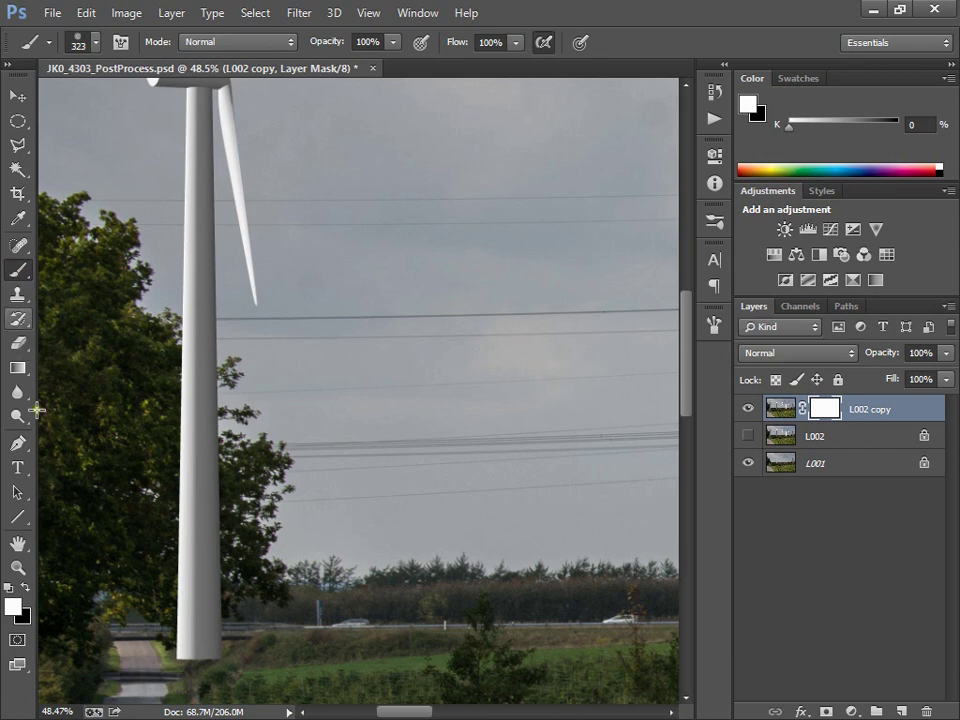
left_click(26, 589)
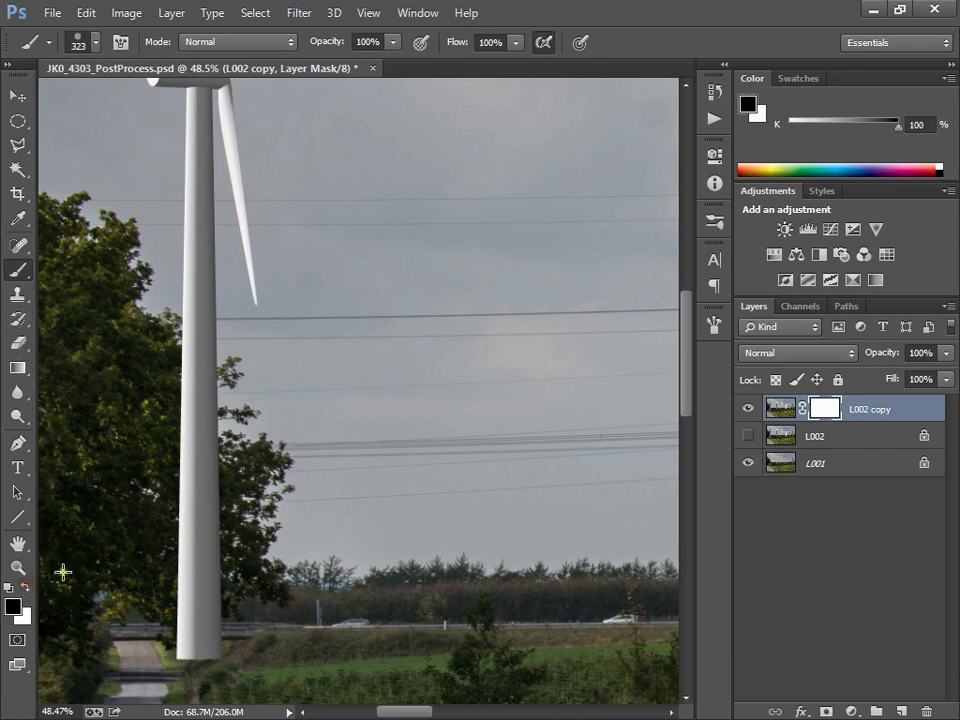
mouse_move(189, 527)
left_mouse_down()
mouse_move(199, 536)
mouse_move(199, 574)
mouse_move(186, 636)
mouse_move(197, 490)
mouse_move(189, 452)
mouse_move(199, 444)
mouse_move(180, 439)
mouse_move(197, 430)
mouse_move(193, 401)
mouse_move(195, 418)
left_mouse_up()
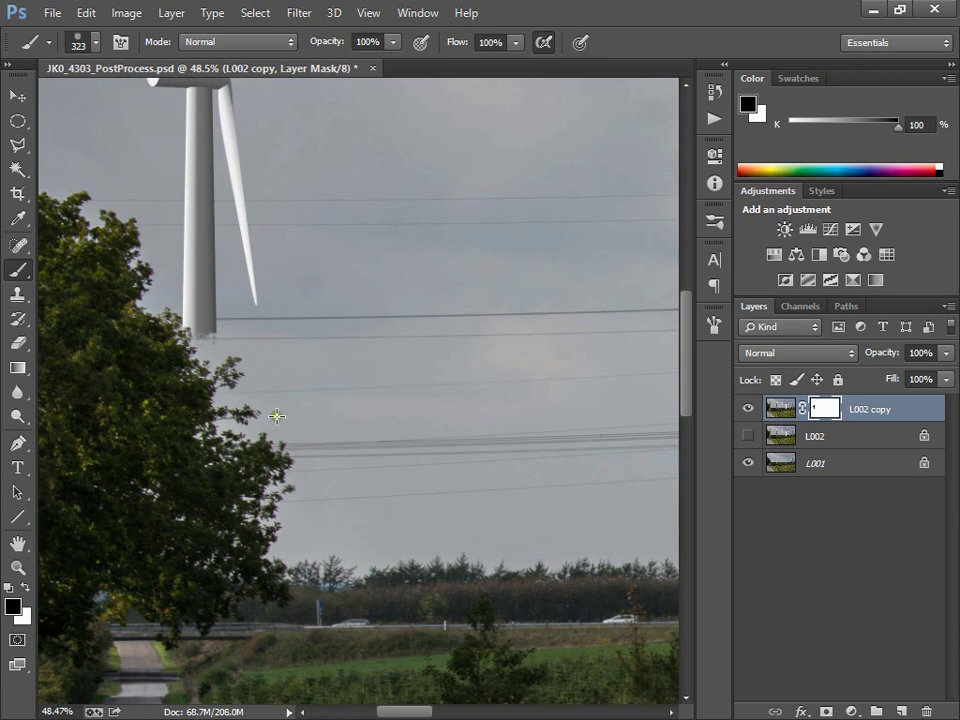
Paint white on the mask to restore the tower, then fit the whole photo on screen
left_click(822, 410)
left_click(27, 580)
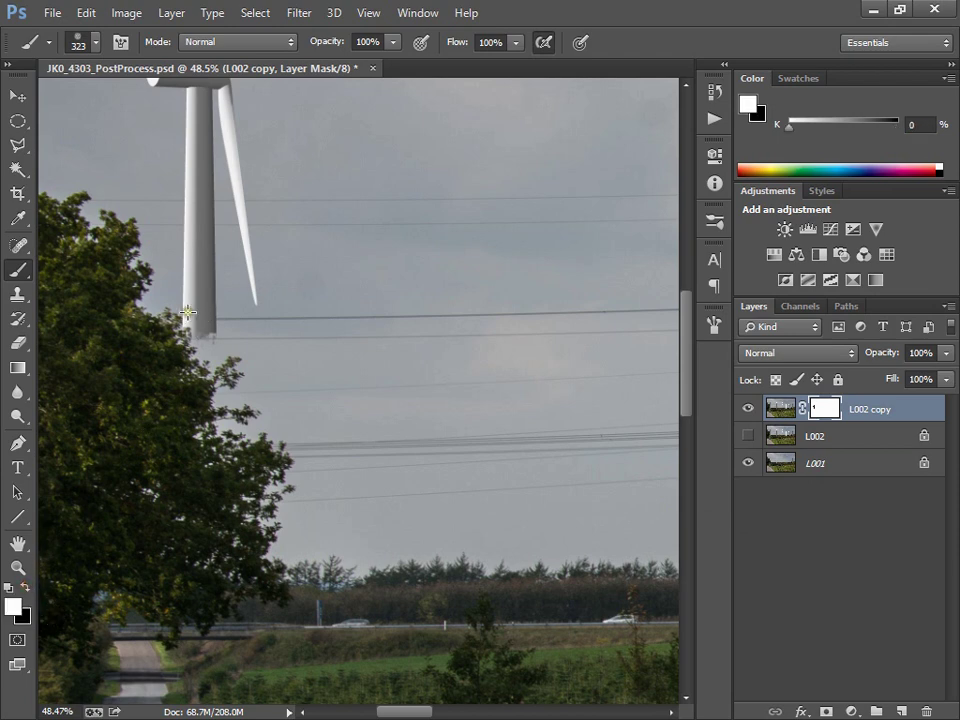
mouse_move(195, 315)
left_mouse_down()
mouse_move(206, 321)
mouse_move(193, 461)
mouse_move(195, 634)
left_mouse_up()
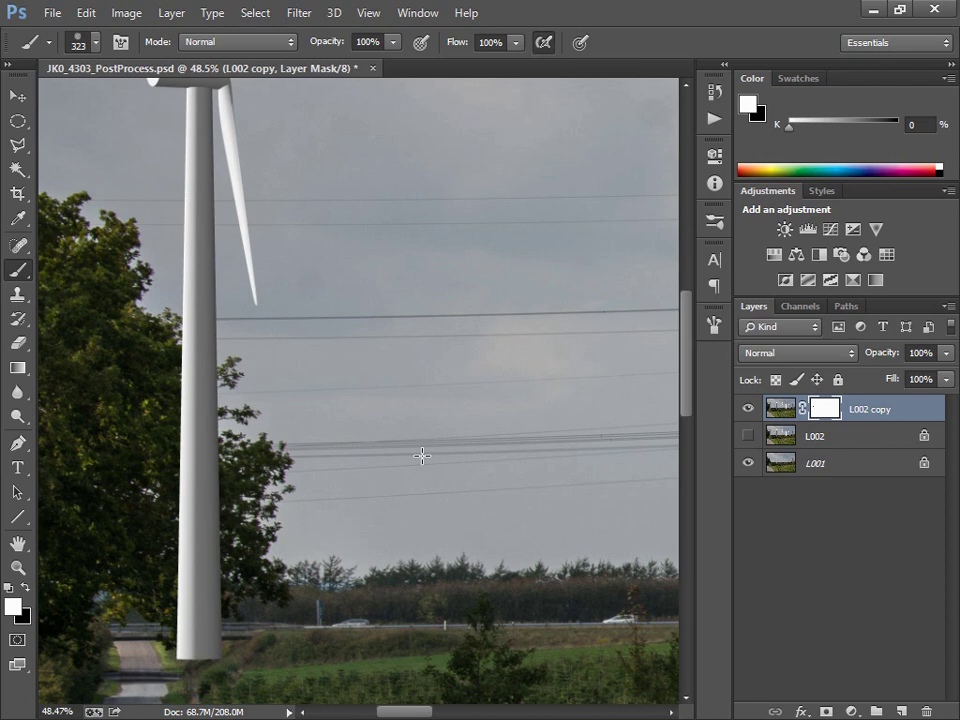
key("ctrl+0")
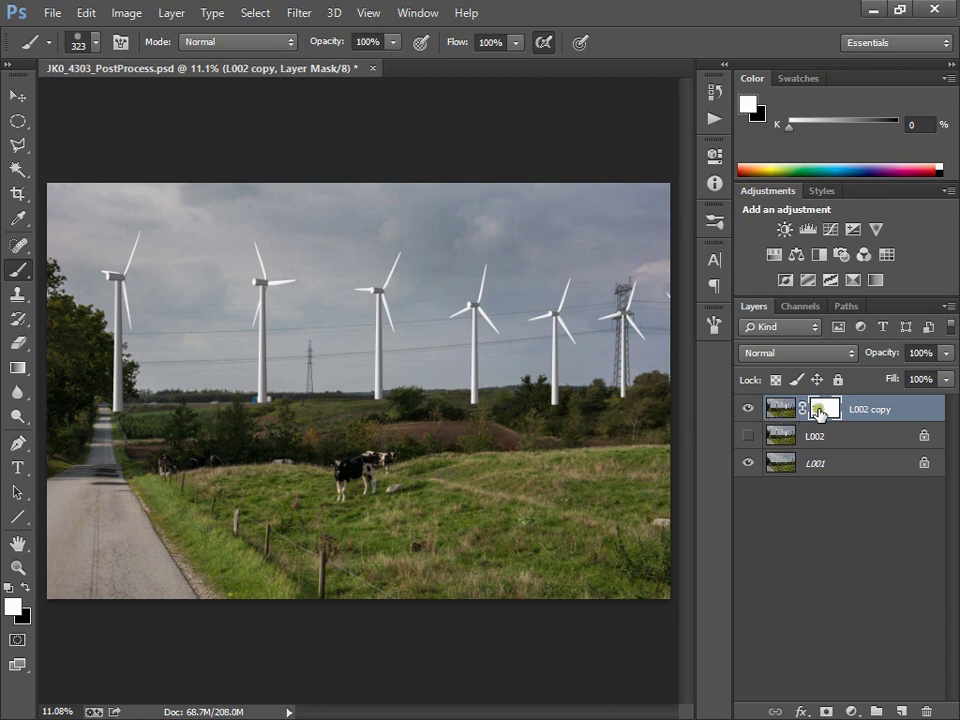
With L002 copy hidden, Magic Wand the sky patches of L001 at tolerance 40
left_click(779, 463)
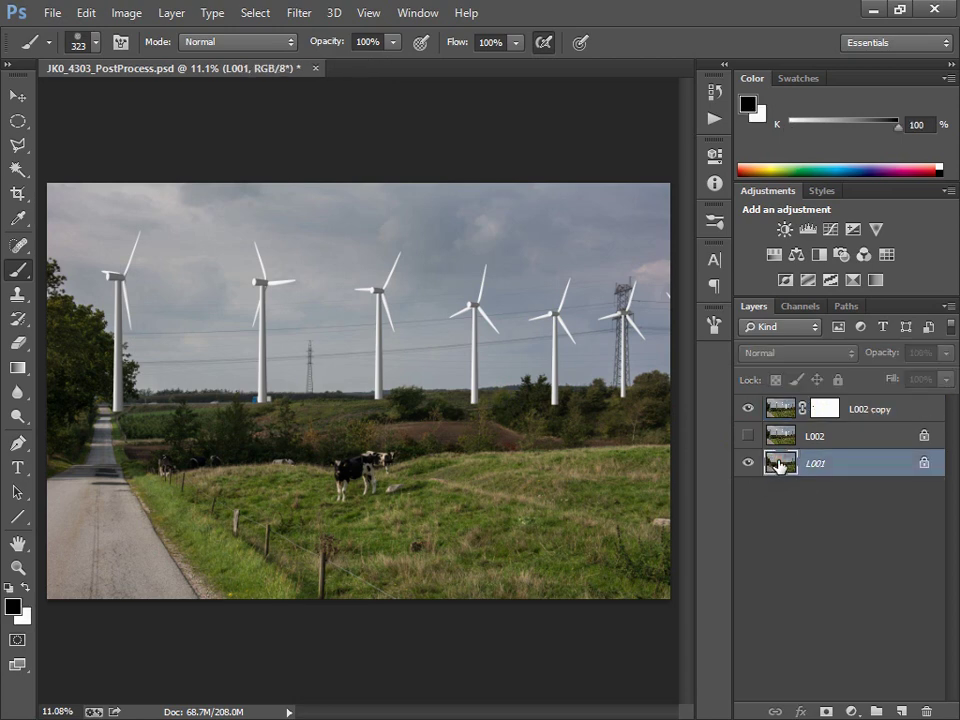
left_click(17, 170)
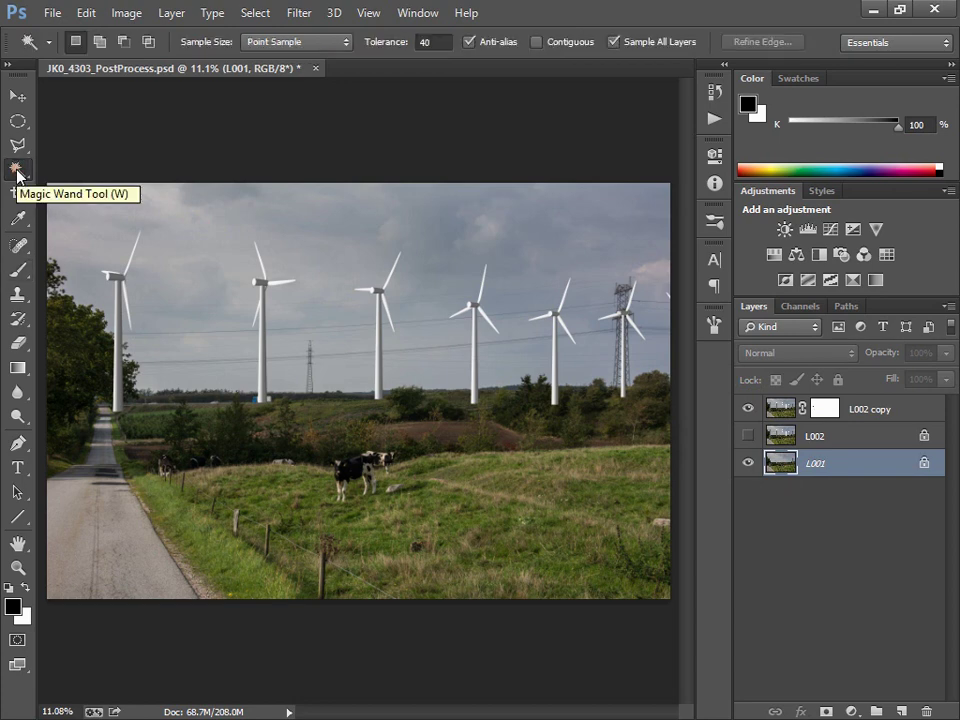
left_click(434, 41)
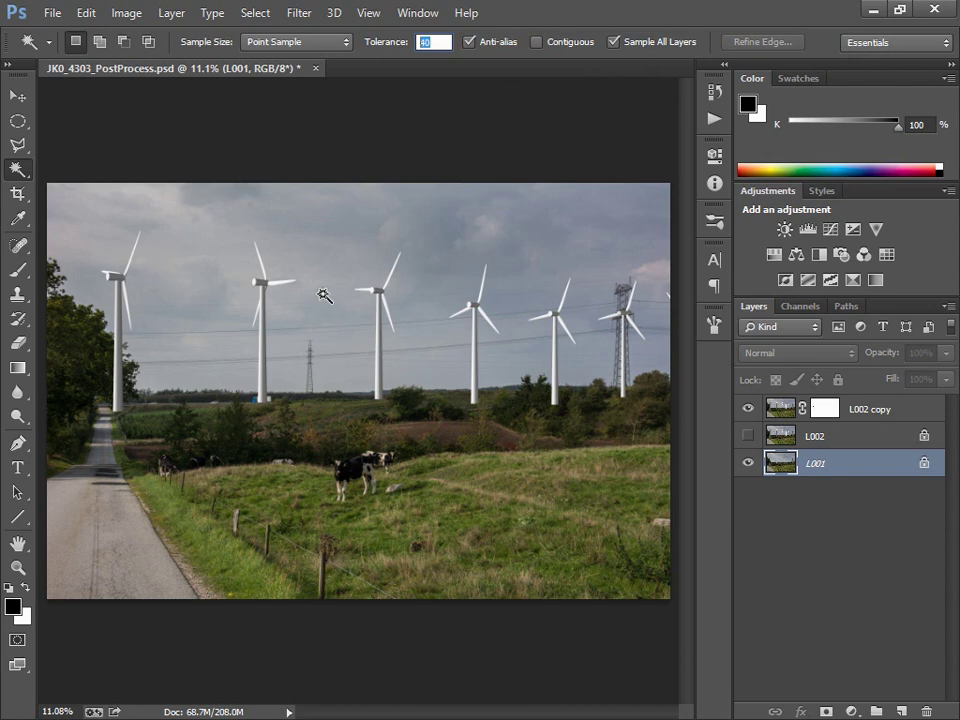
left_click(324, 295)
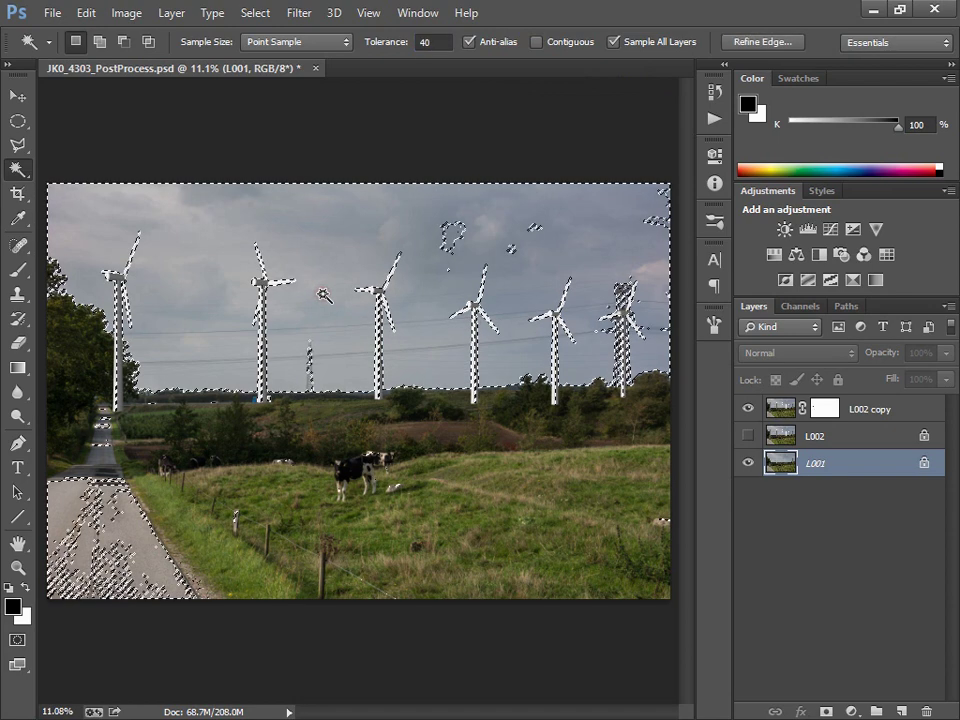
left_click(748, 410)
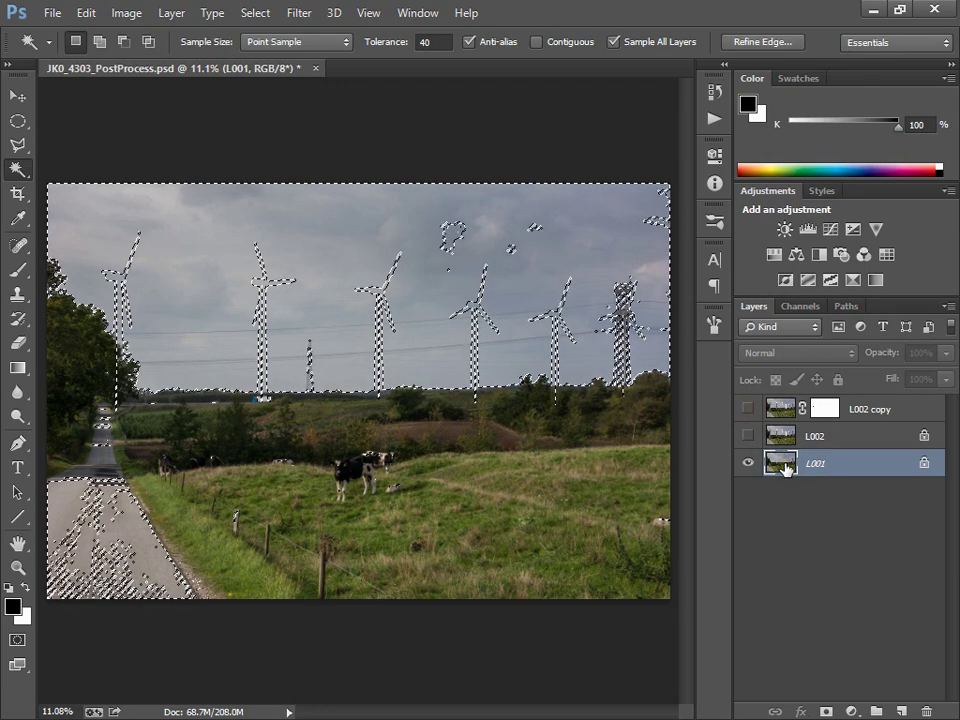
left_click(337, 265)
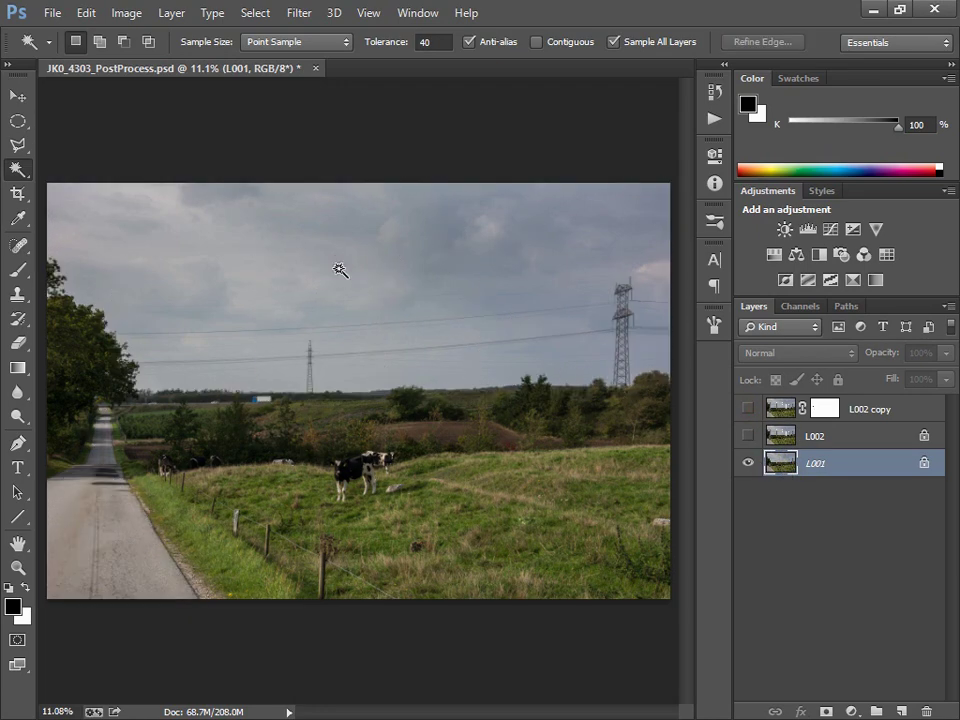
left_click(340, 270)
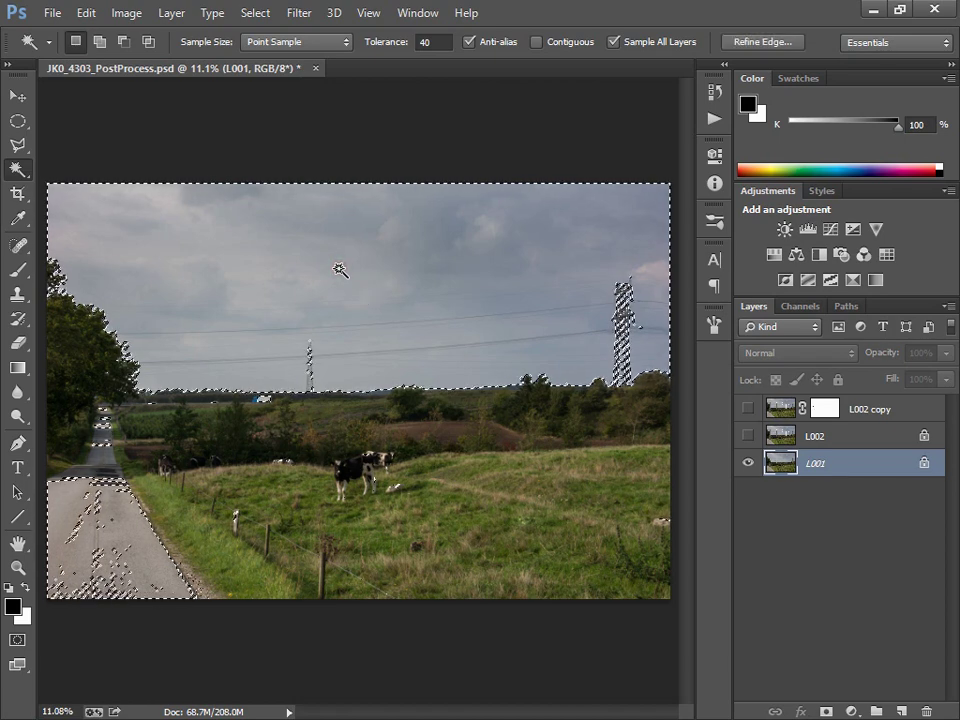
left_click(352, 278, "shift")
left_click(611, 270, "shift")
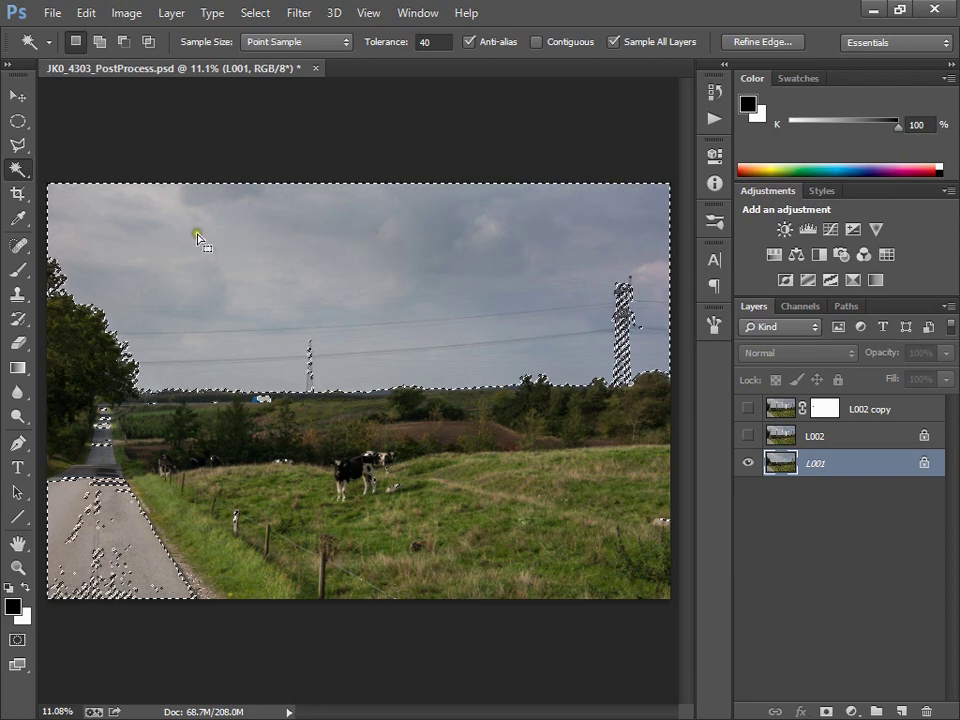
left_click(208, 302, "shift")
left_click(272, 306, "shift")
Invert the sky selection and fill L002 copy's mask with black over the landscape
key("ctrl+shift+i")
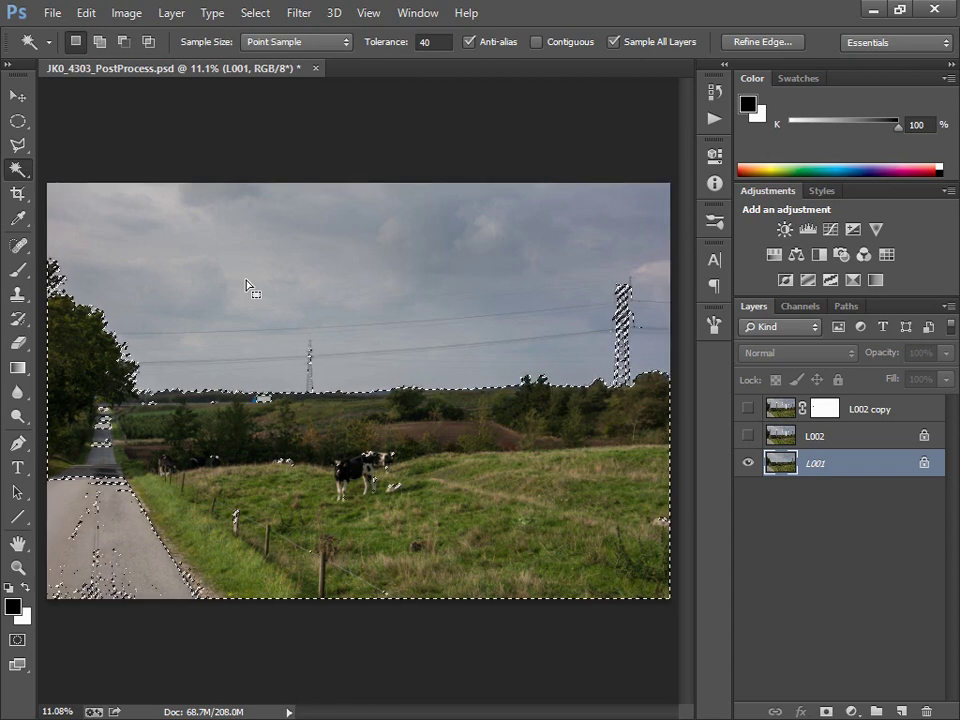
left_click(256, 16)
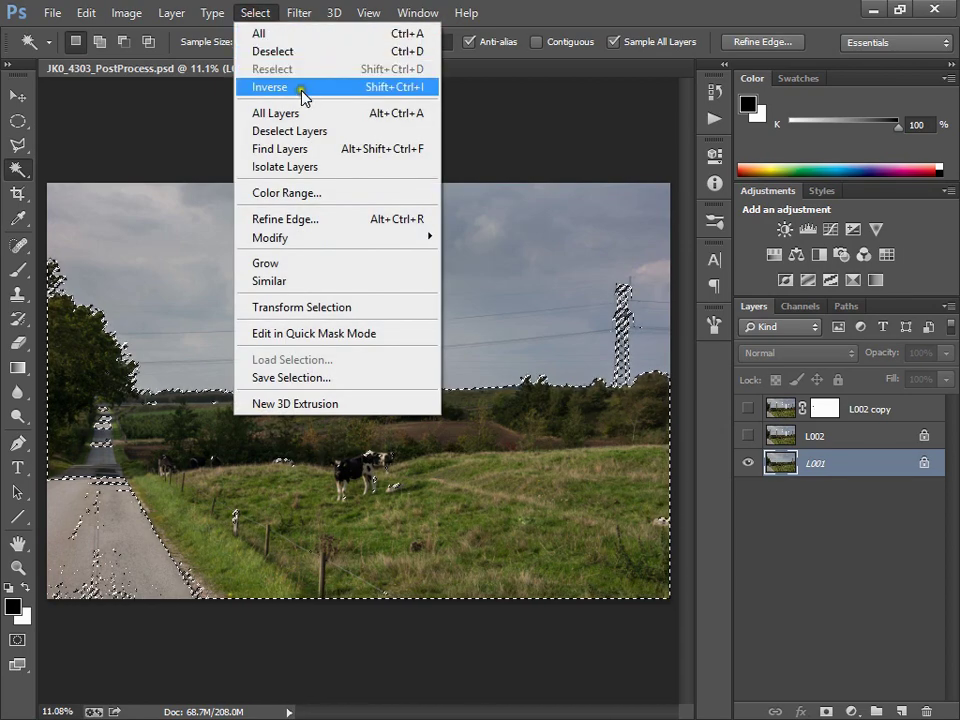
left_click(546, 7)
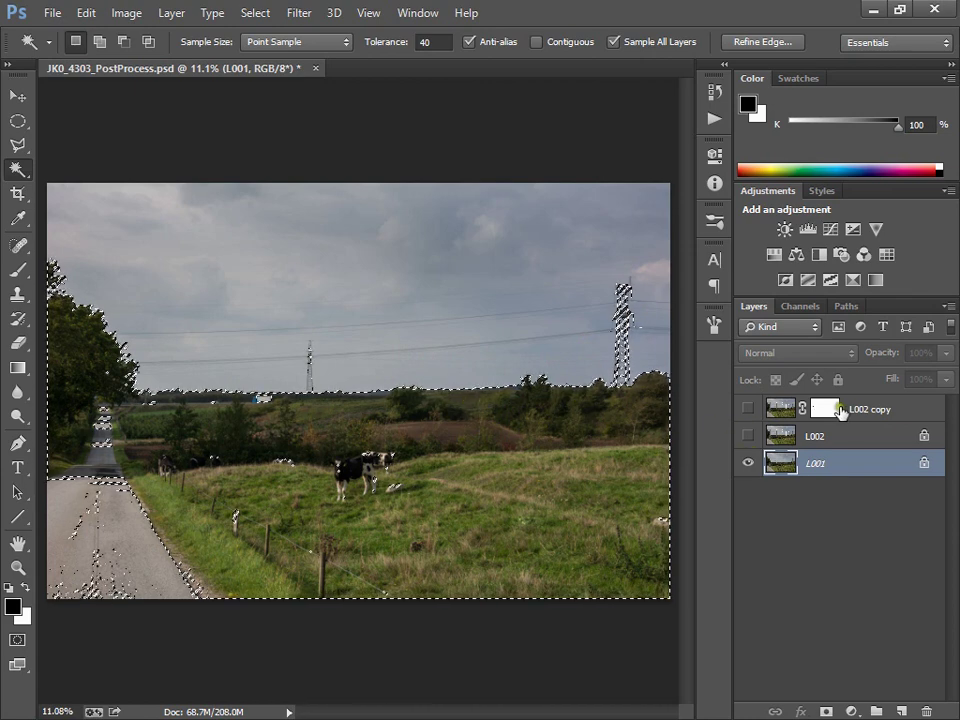
left_click(749, 409)
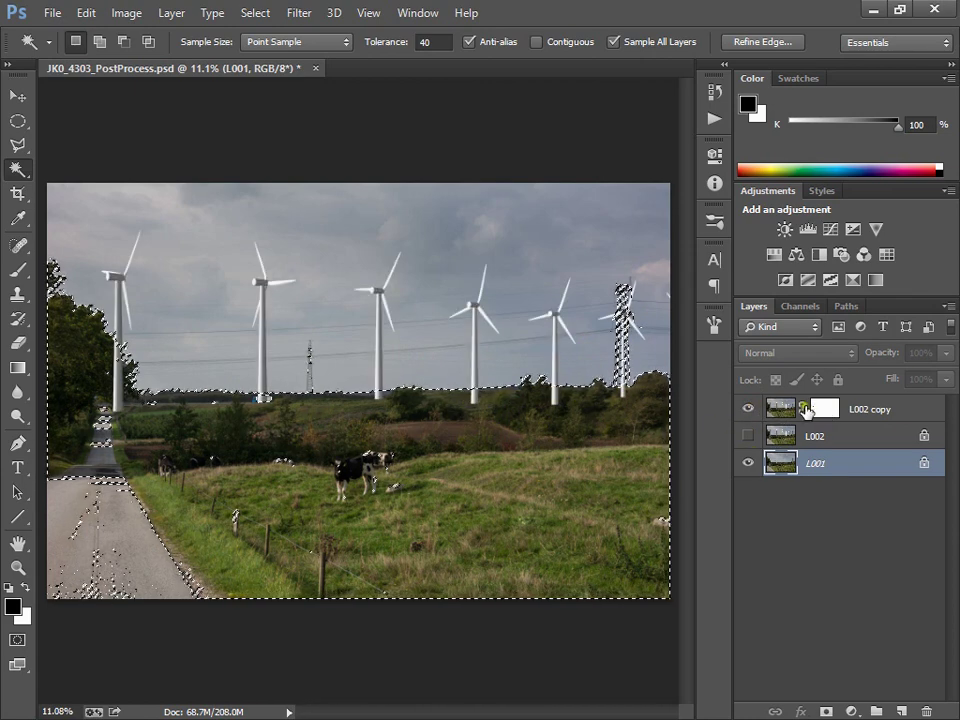
left_click(825, 410)
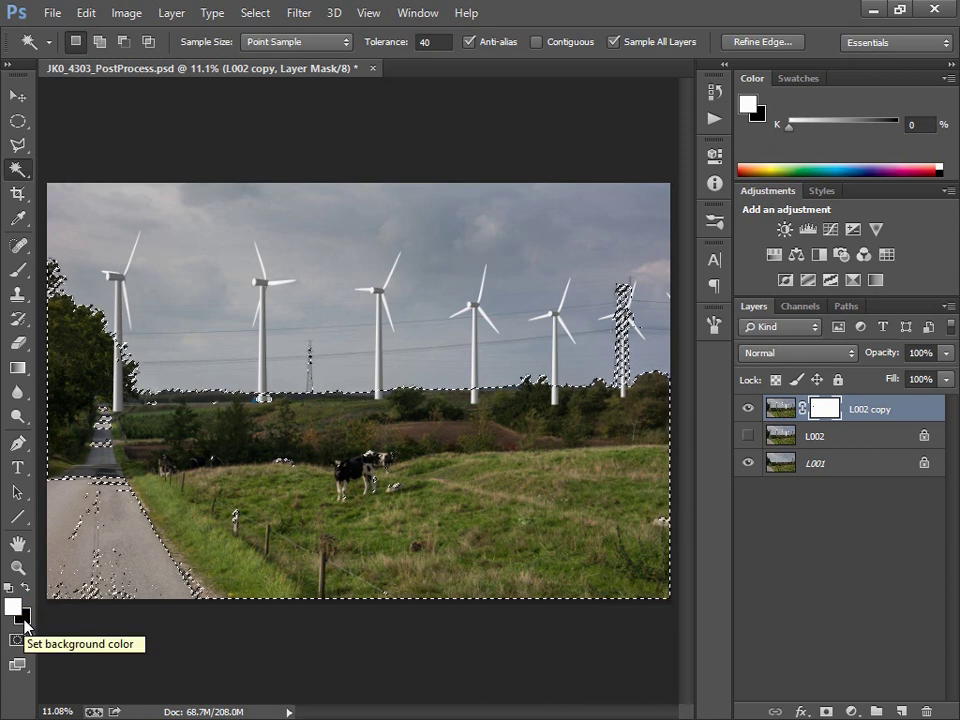
key("Delete")
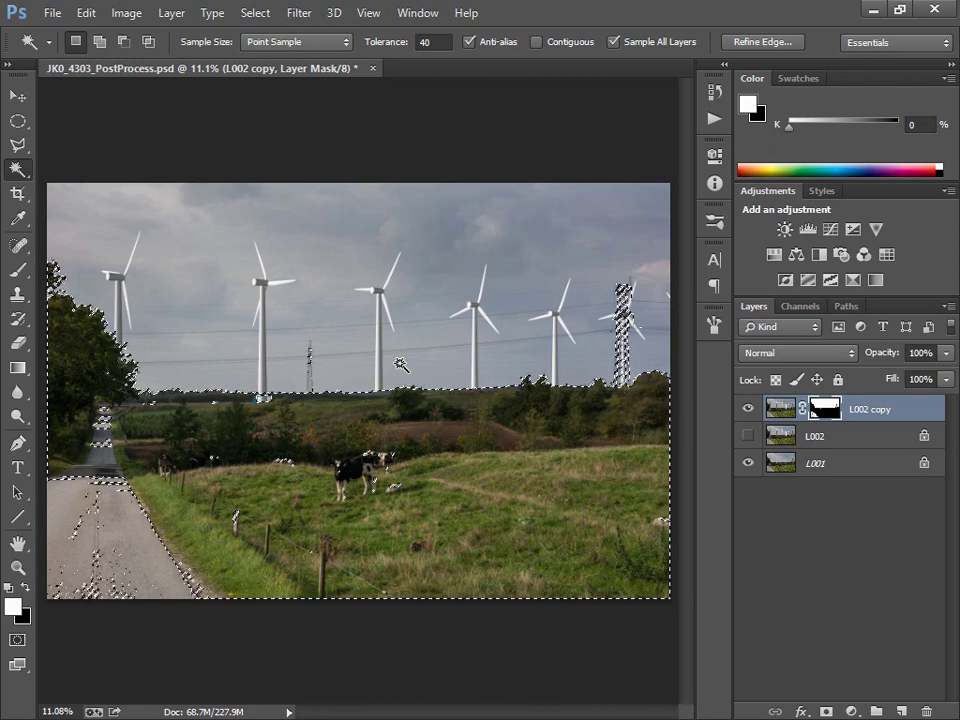
Deselect, zoom in to about 57%, and pan to the turbine tower above the truck
key("ctrl+d")
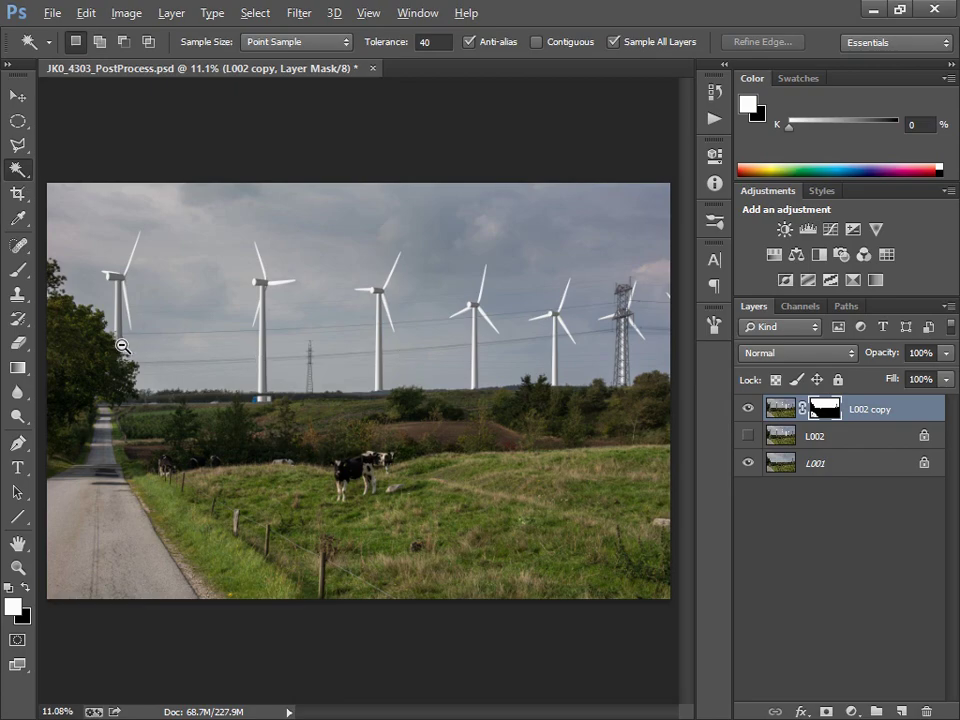
left_click_drag(120, 345, 244, 386)
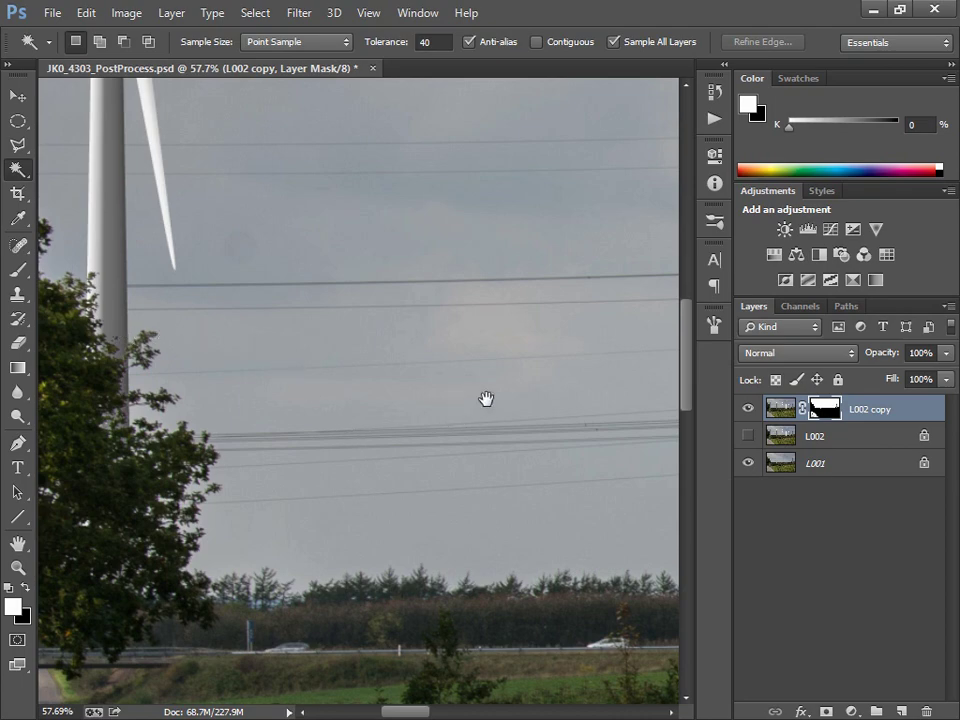
left_click_drag(574, 390, 101, 416)
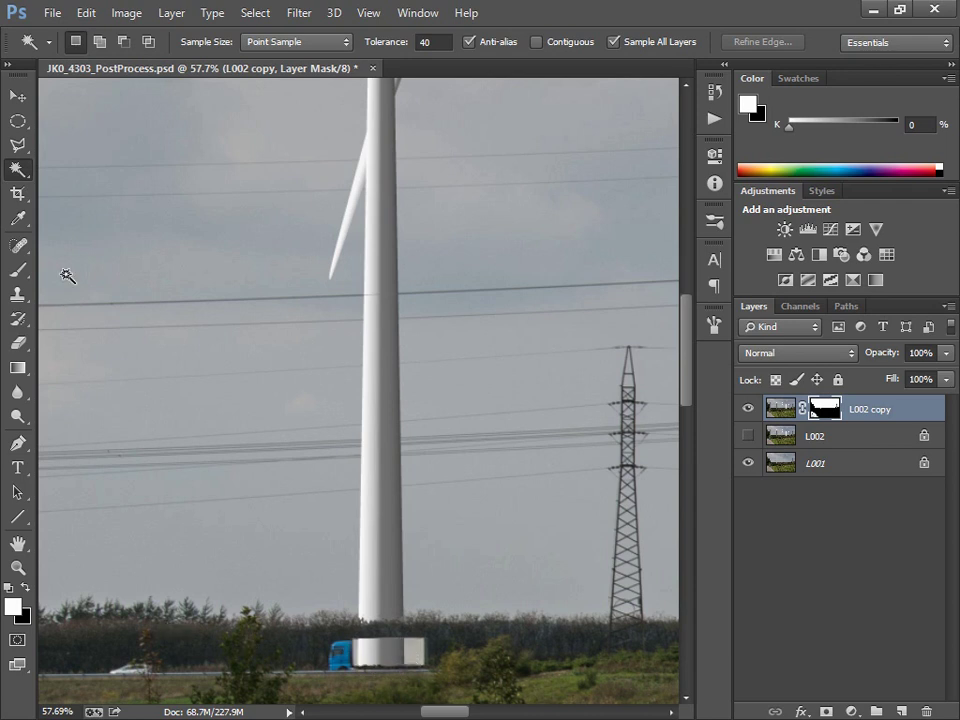
Outline the truck with the Polygonal Lasso and fill it on the L002 copy mask
left_click(17, 146)
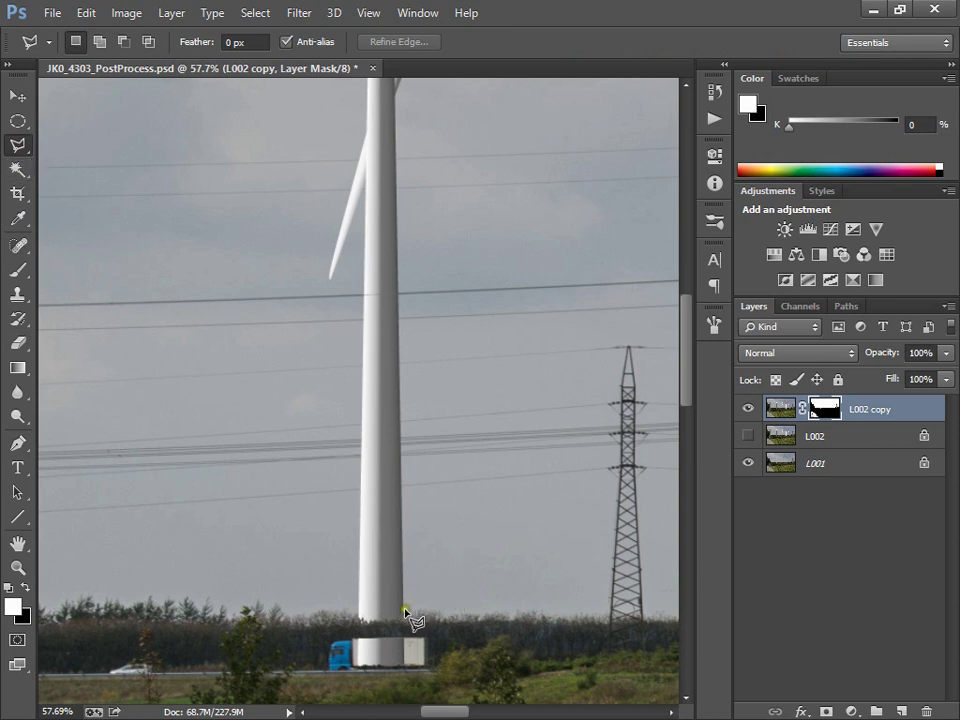
left_click(443, 632)
left_click(326, 632)
left_click(326, 685)
double_click(446, 681)
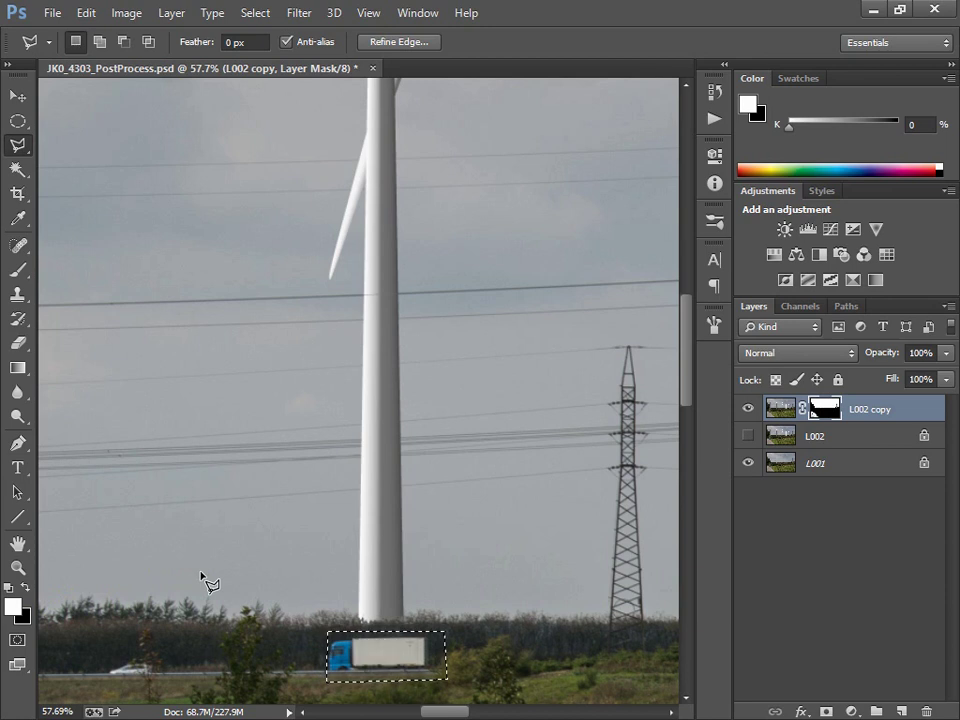
left_click(296, 618)
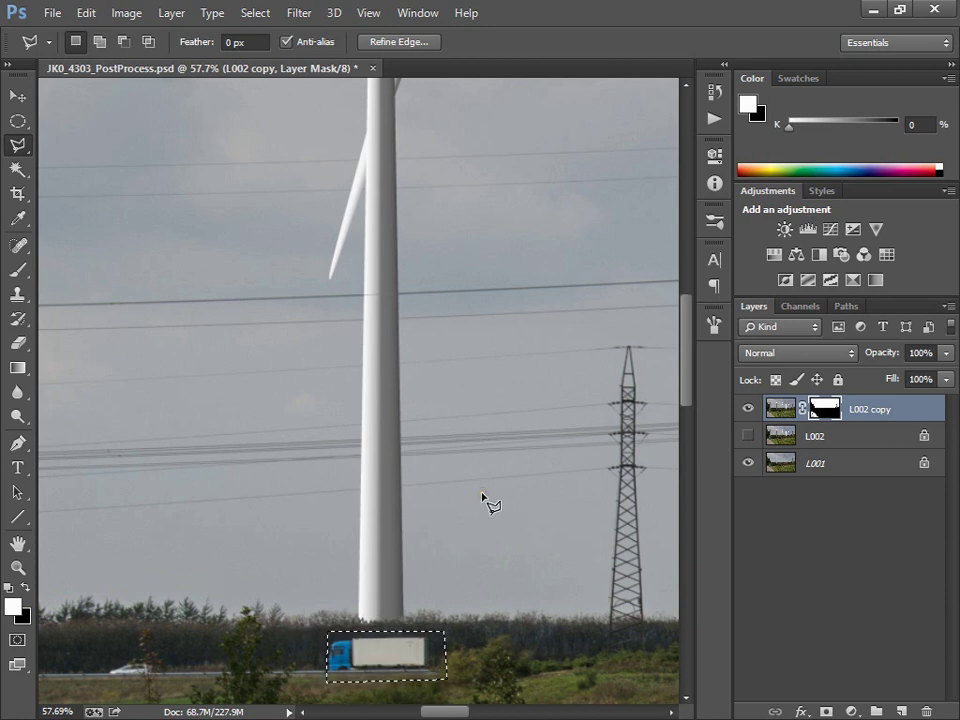
key("ctrl+d")
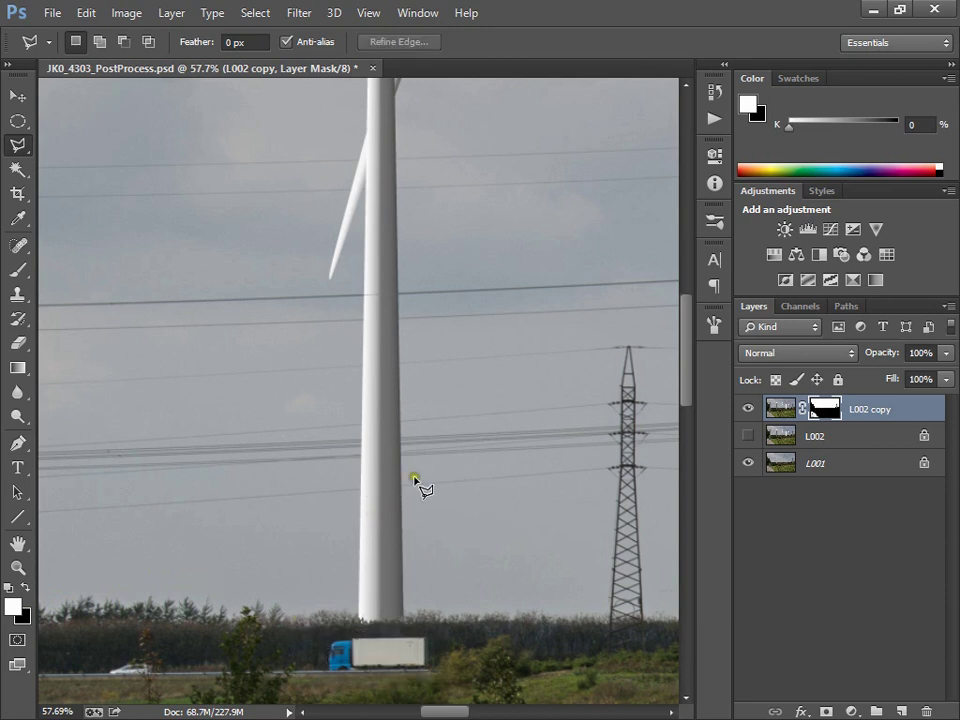
Pan across the photo's turbines, then zoom to about 129% on a tower crossed by wires
left_click_drag(588, 428, 223, 411)
left_click_drag(499, 437, 227, 432)
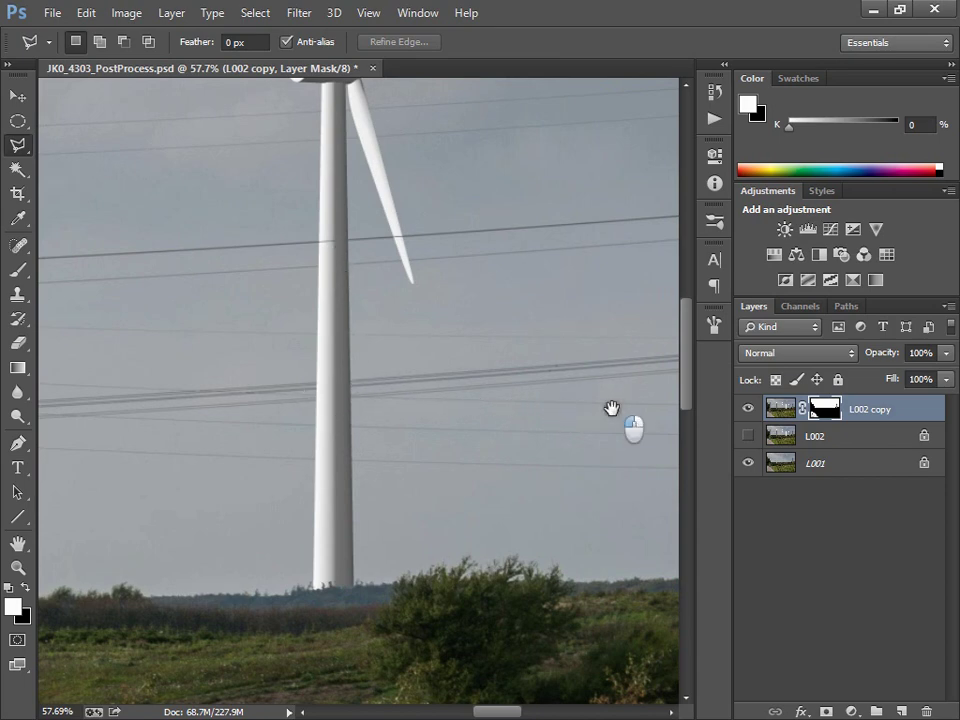
left_click_drag(611, 407, 43, 459)
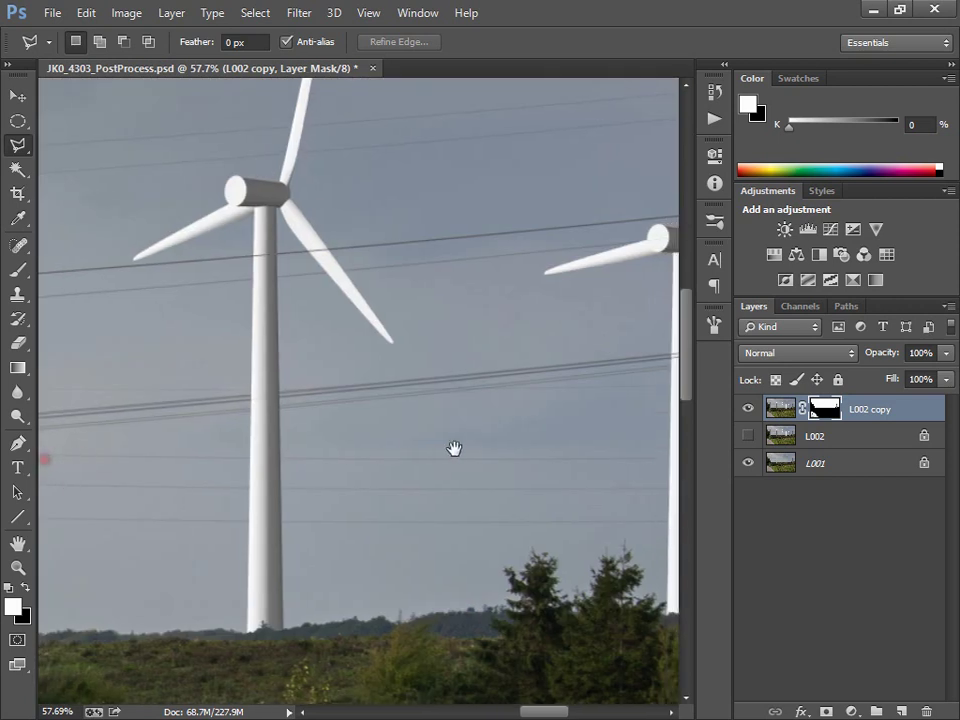
left_click_drag(465, 448, 194, 457)
left_click_drag(557, 435, 273, 457)
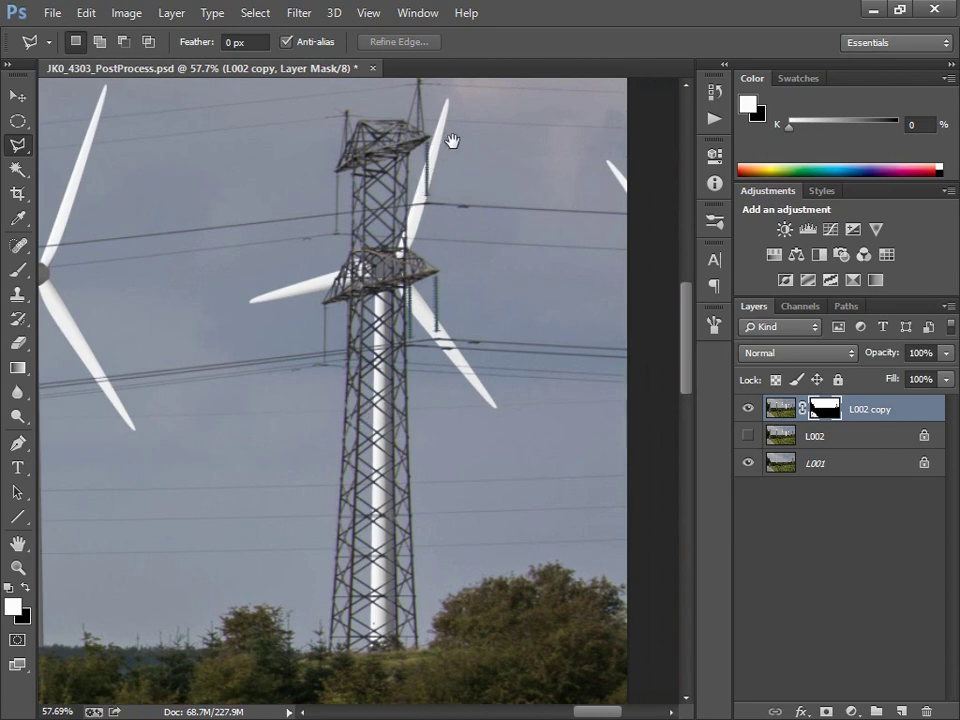
left_click_drag(510, 540, 566, 535)
mouse_move(199, 501)
left_mouse_down()
mouse_move(370, 502)
mouse_move(405, 512)
left_mouse_up()
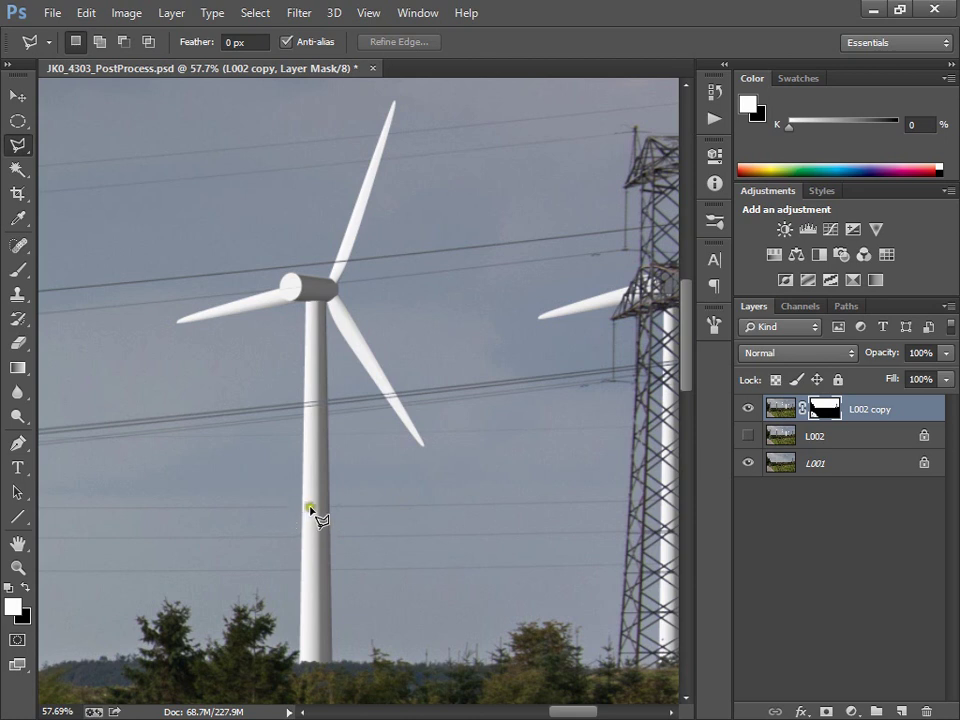
mouse_move(323, 509)
left_mouse_down()
mouse_move(281, 510)
mouse_move(339, 508)
mouse_move(336, 534)
mouse_move(341, 510)
mouse_move(300, 508)
mouse_move(399, 531)
left_mouse_up()
key("space")
left_click_drag(294, 585, 300, 525)
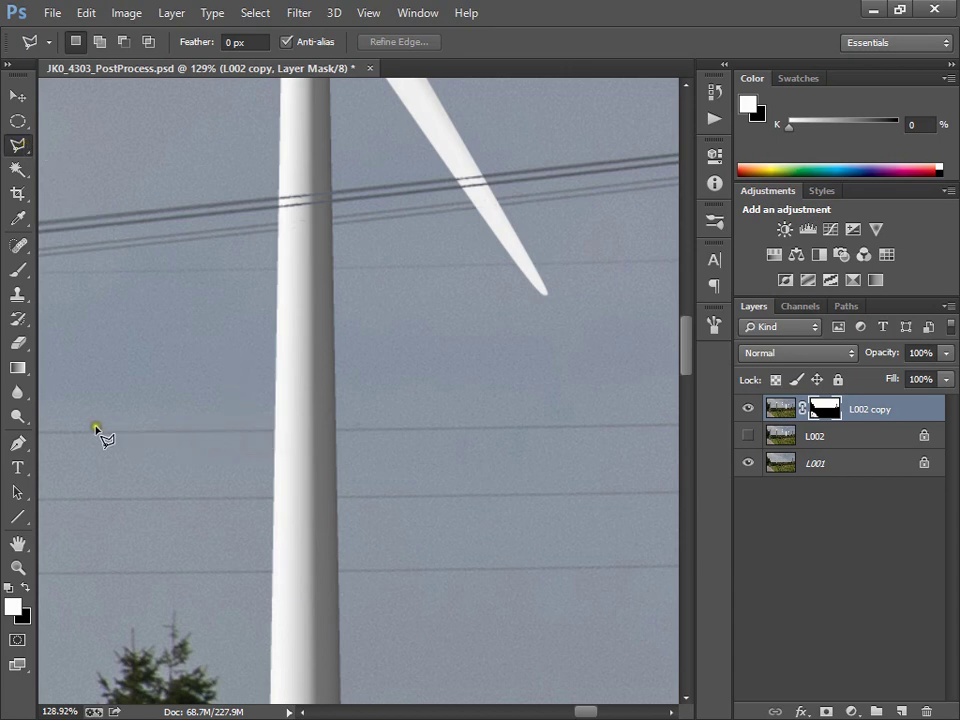
Outline the upper, lower and lowest wire segments across the tower and reveal them on the mask
left_click(136, 432)
left_click(411, 432)
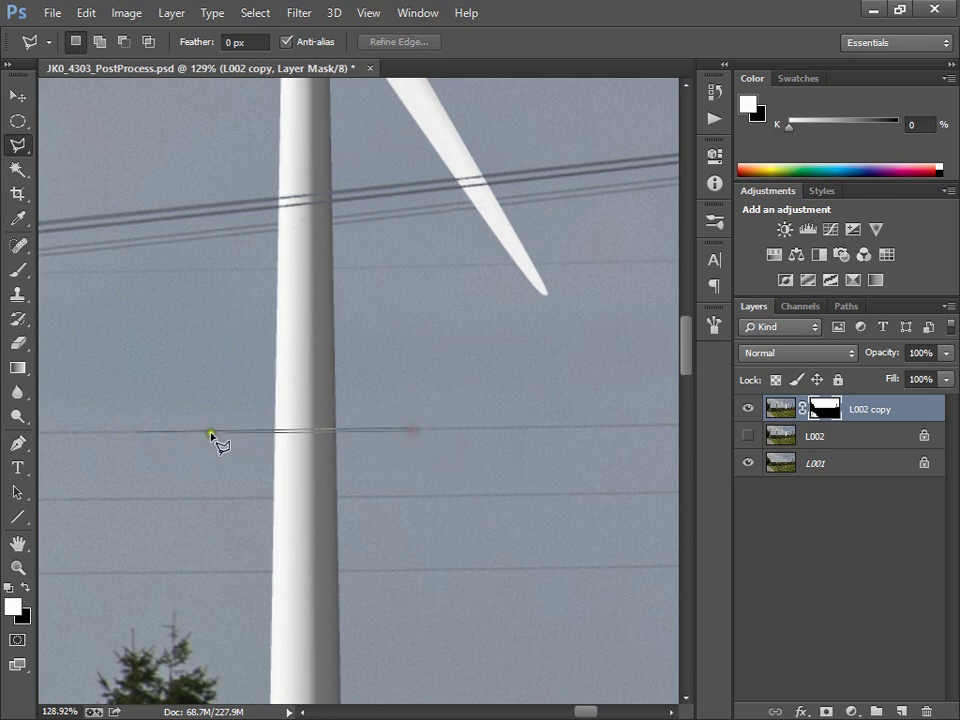
left_click(141, 436)
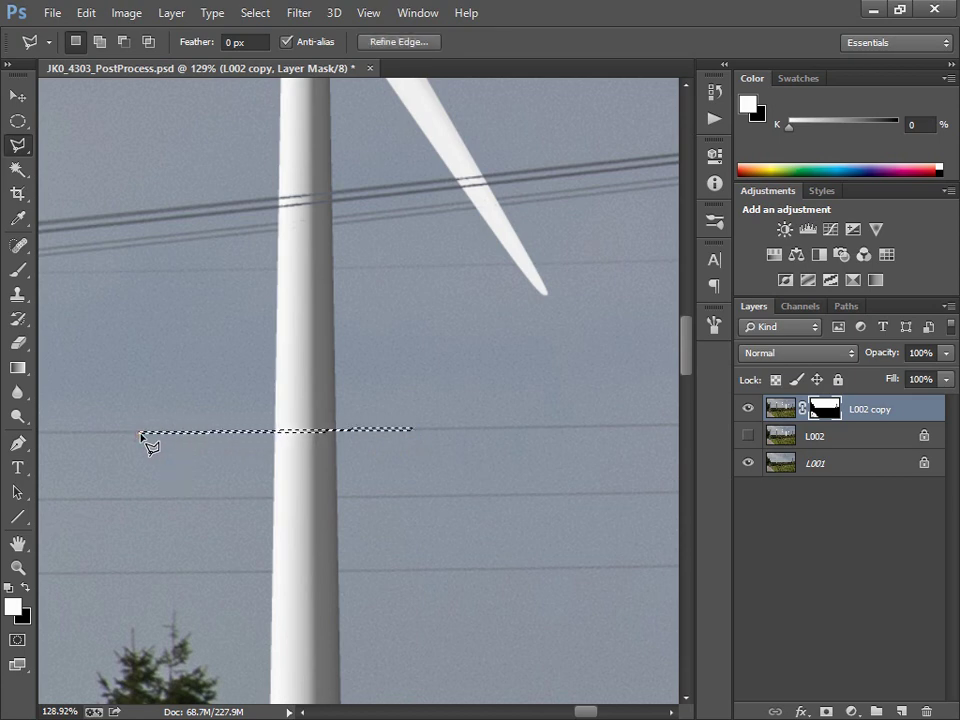
left_click(175, 500)
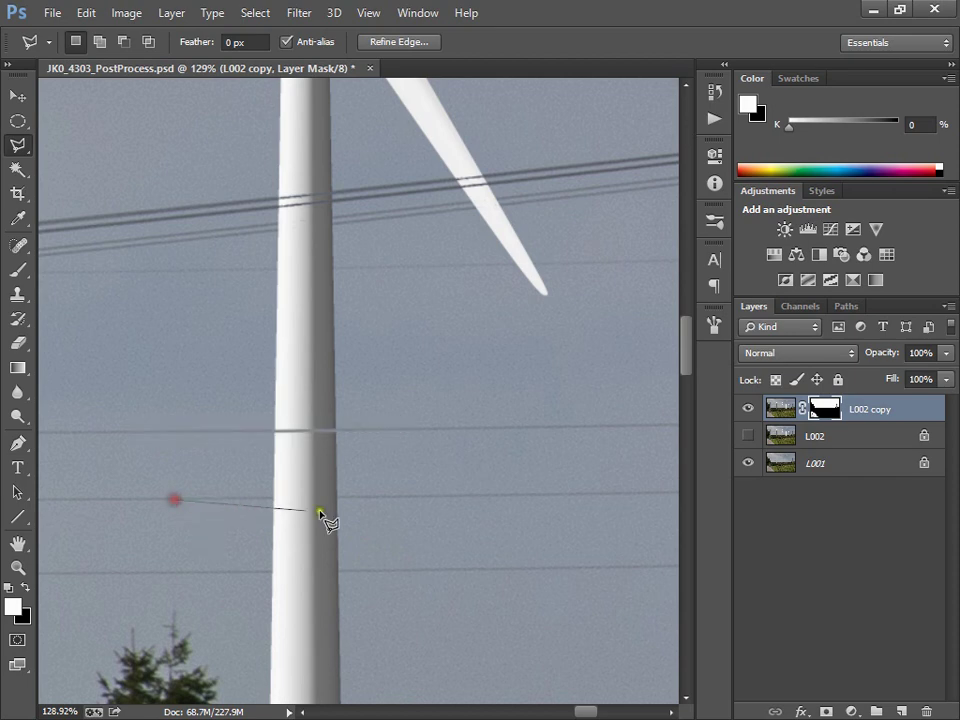
left_click(428, 496)
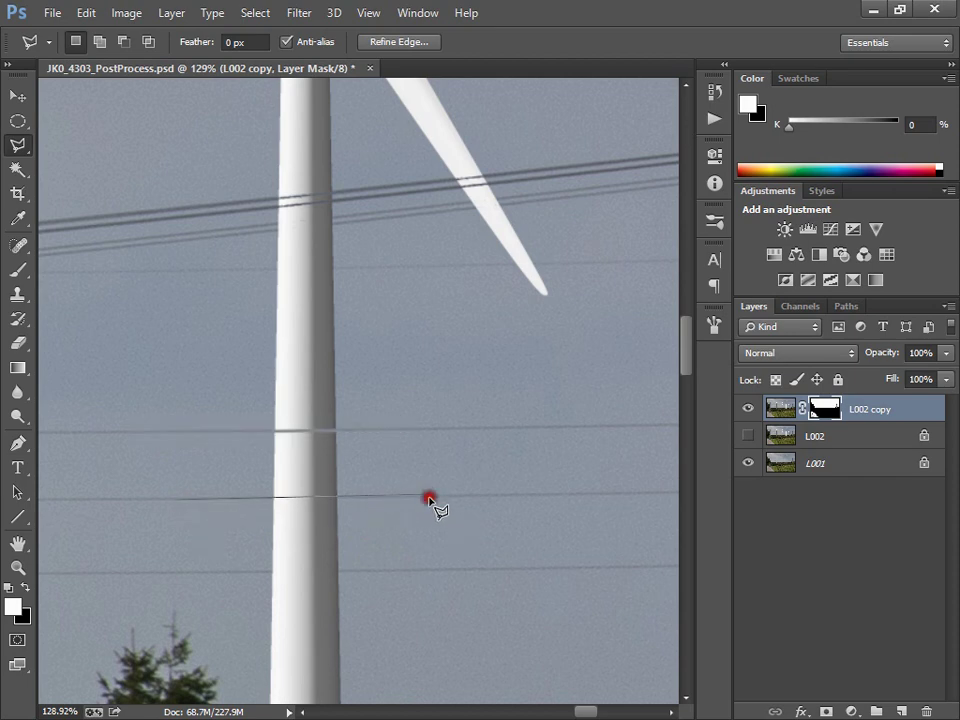
left_click(429, 497)
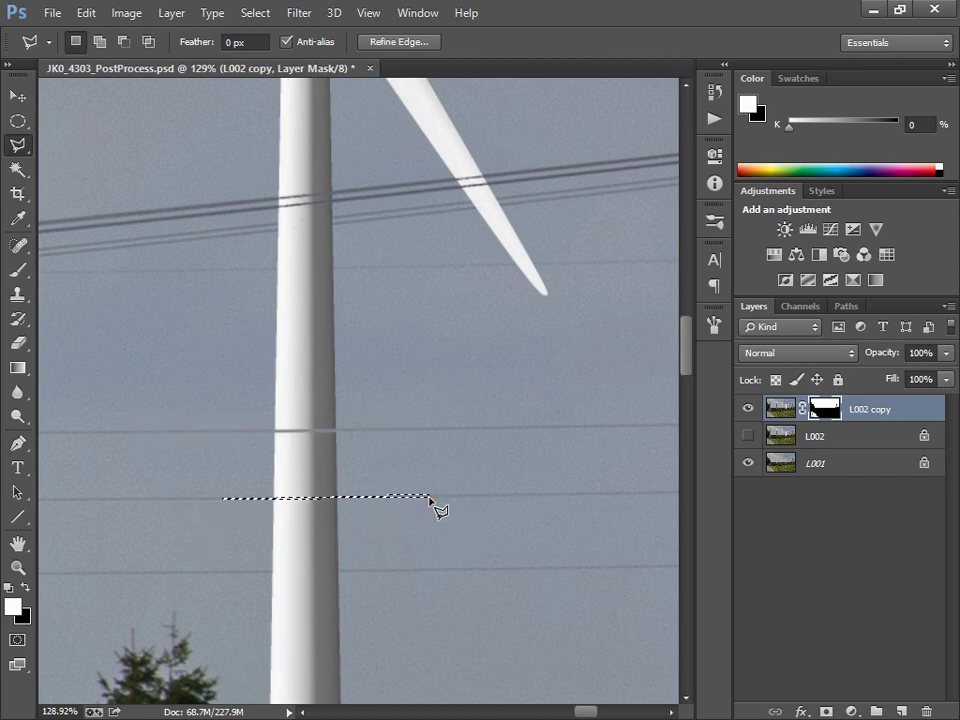
left_click(420, 569)
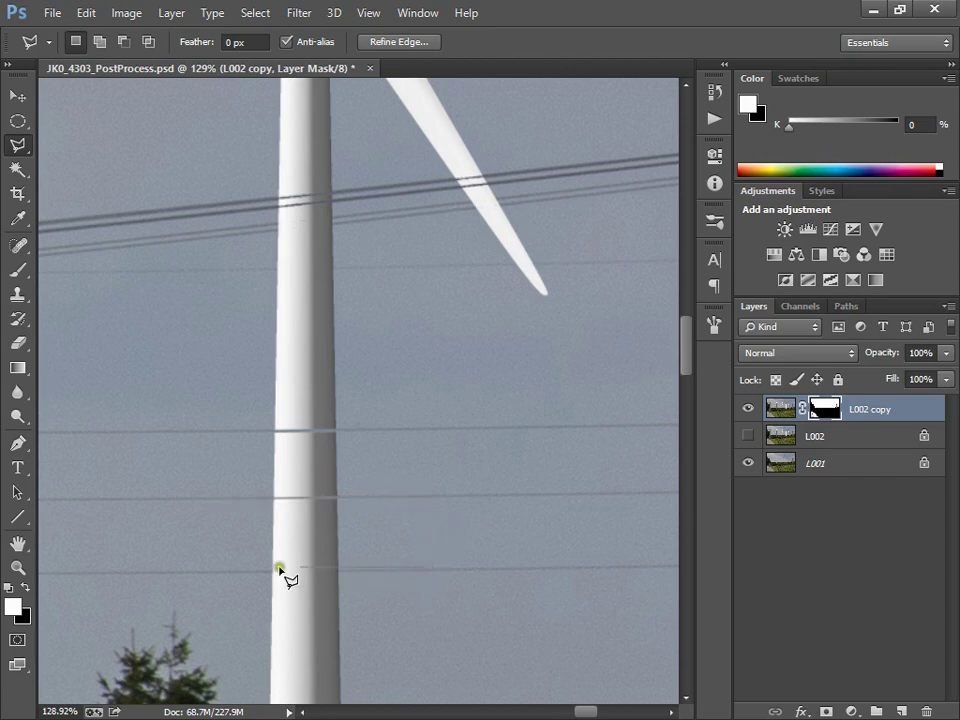
left_click(125, 573)
double_click(126, 574)
left_click(408, 573)
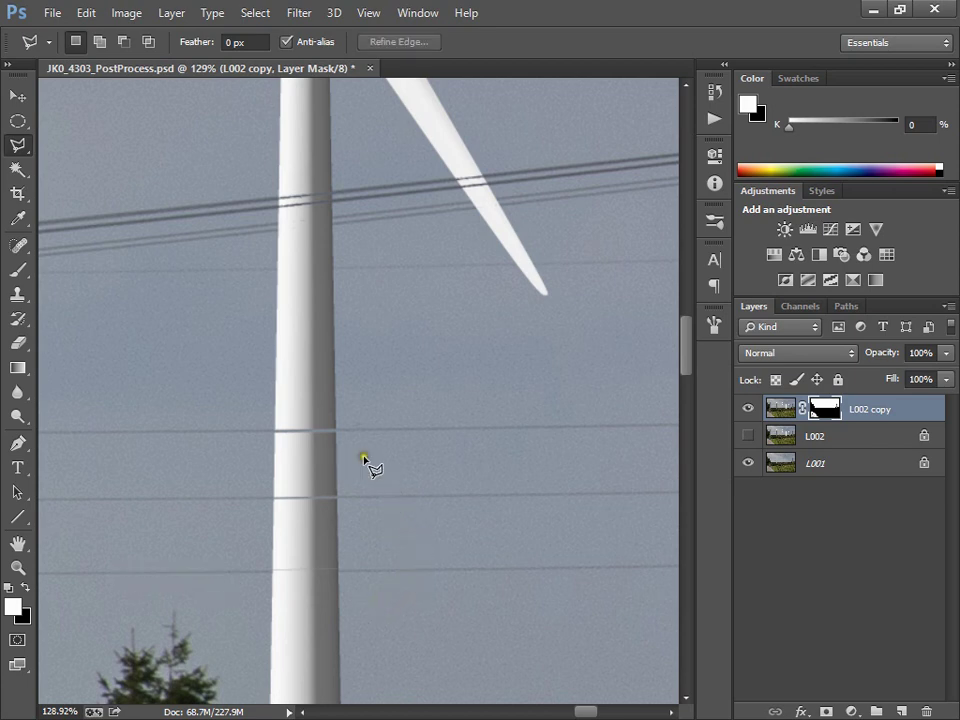
left_click(378, 419)
Fit the photo on screen and save JK0_4303_PostProcess.psd
key("ctrl+0")
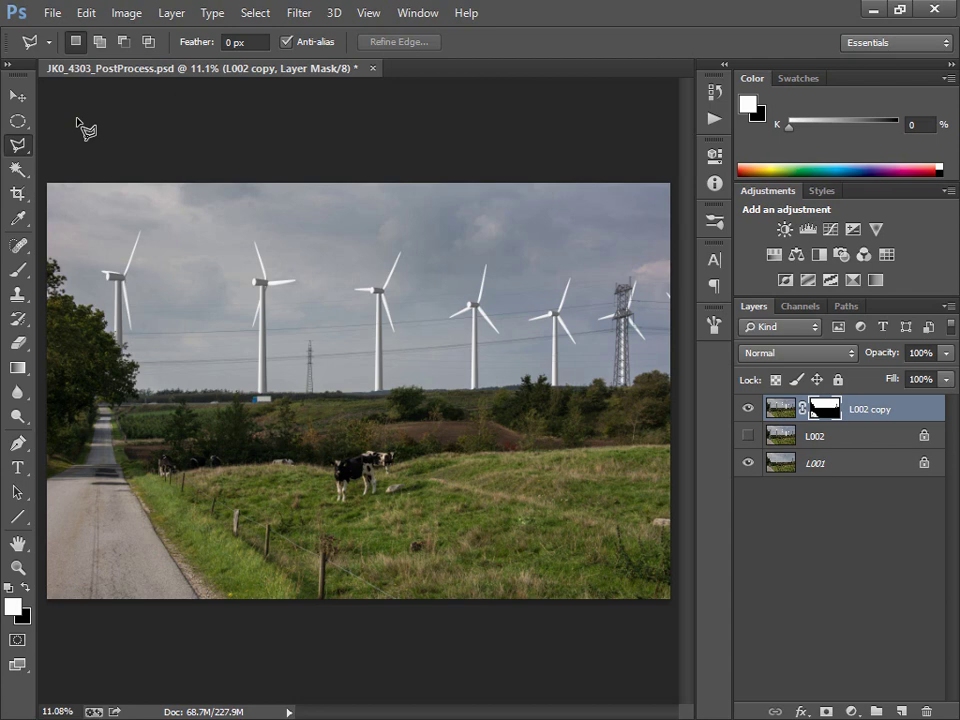
left_click(53, 13)
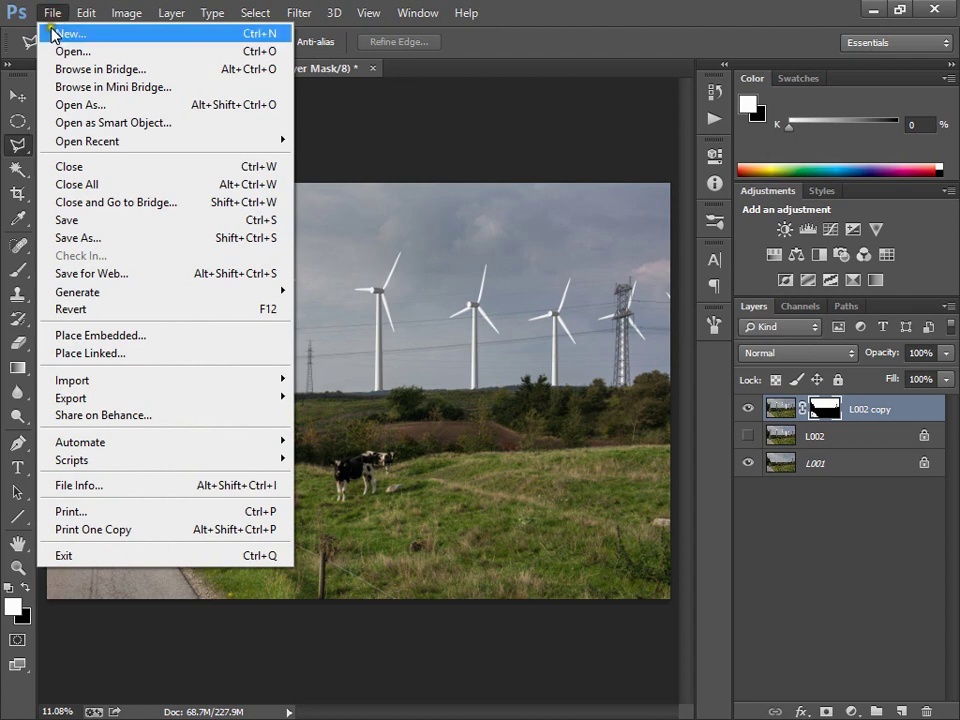
left_click(68, 220)
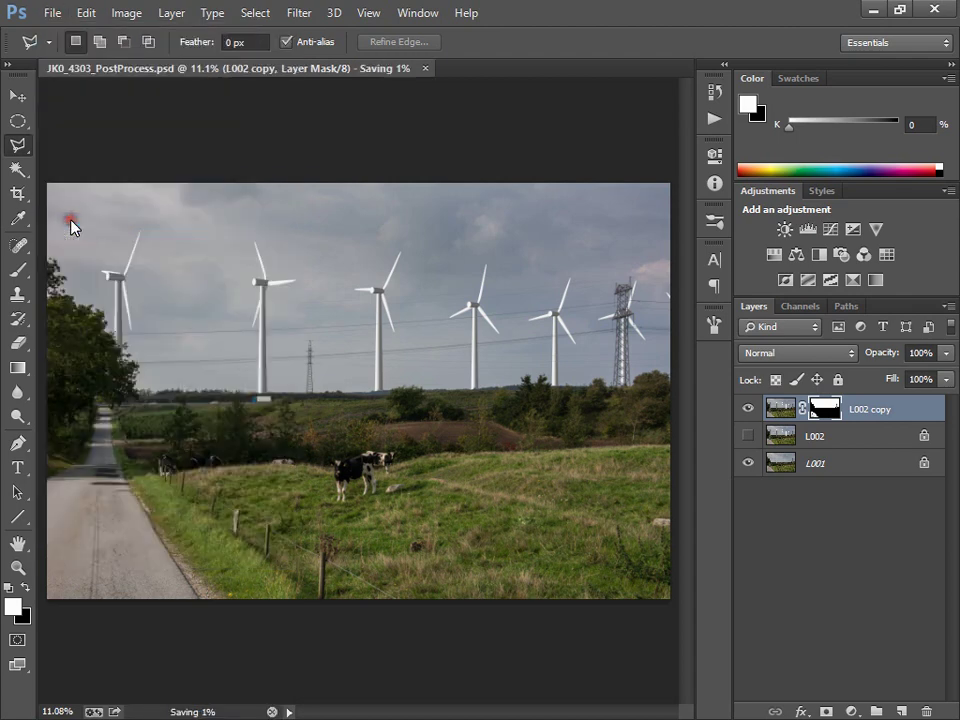
Try Save As, dismiss the still-saving error with OK, and return to the File menu
left_click(50, 14)
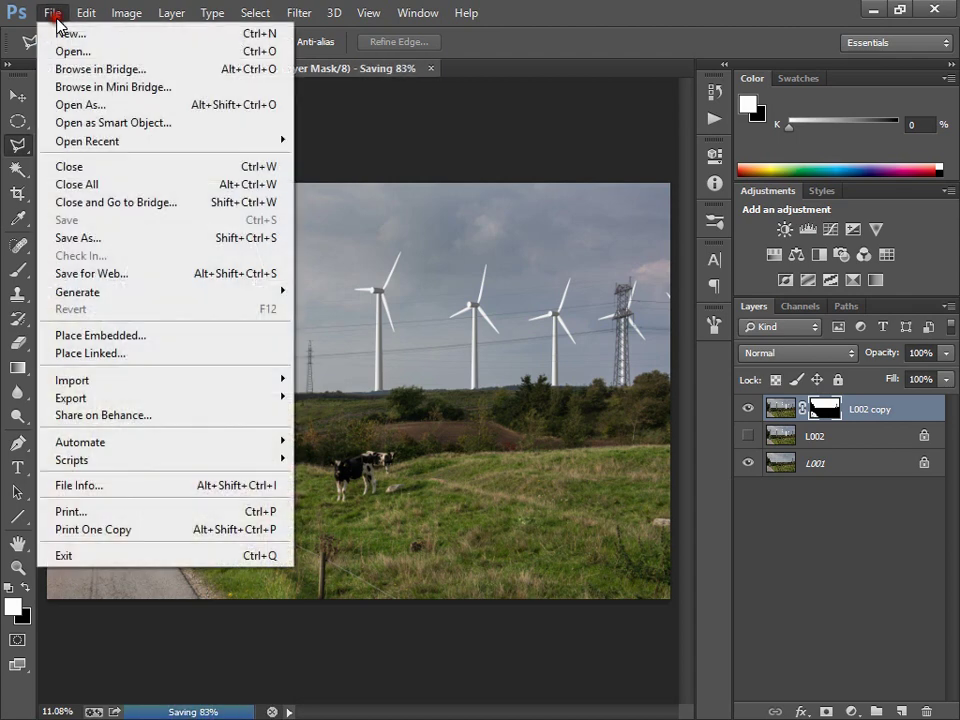
left_click(66, 238)
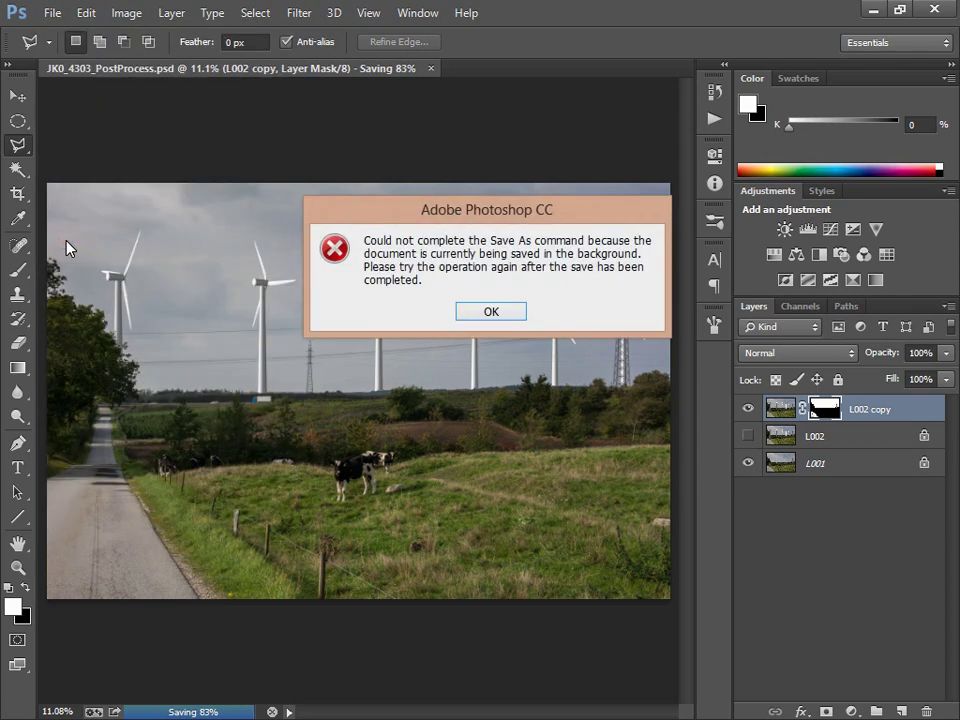
left_click(492, 314)
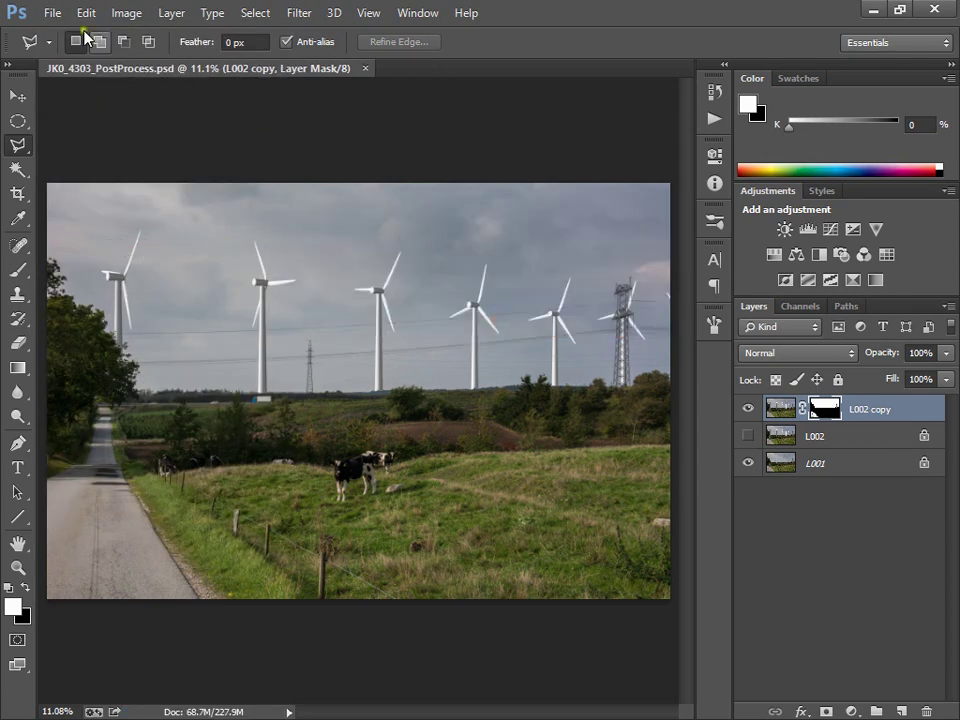
left_click(52, 13)
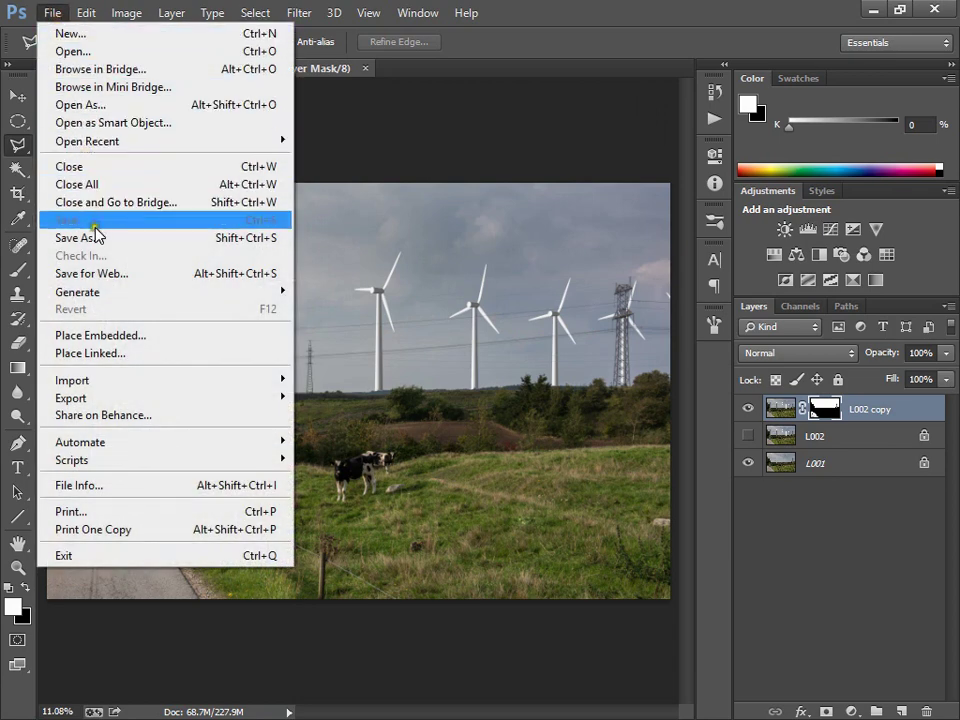
Save a copy as JPEG JK0_4303_PostProcess.jpg with Maximum quality
left_click(95, 239)
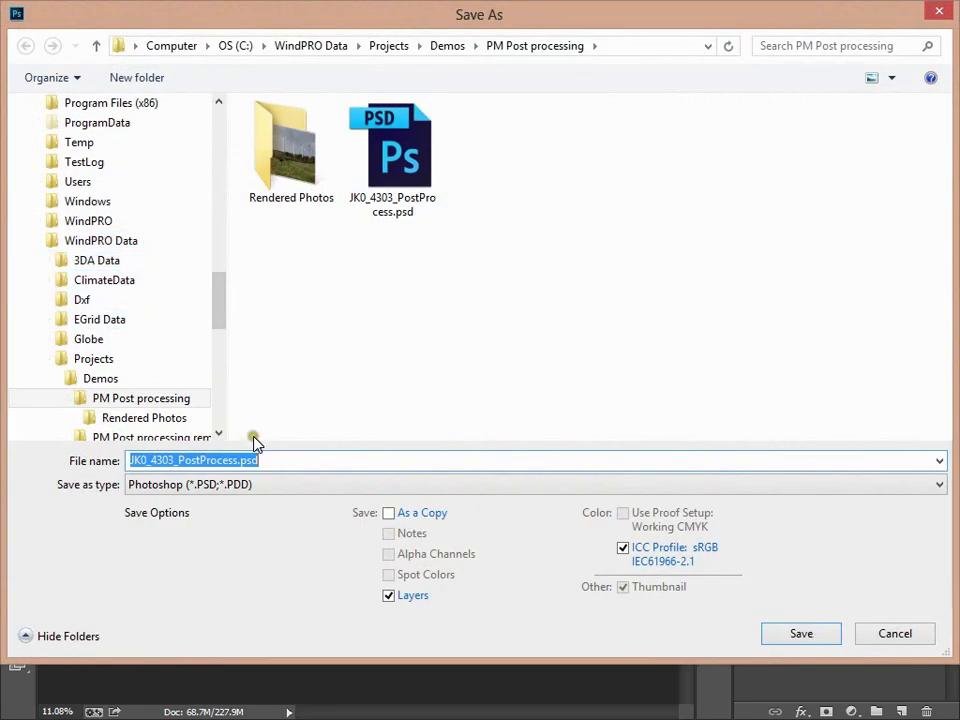
left_click(298, 486)
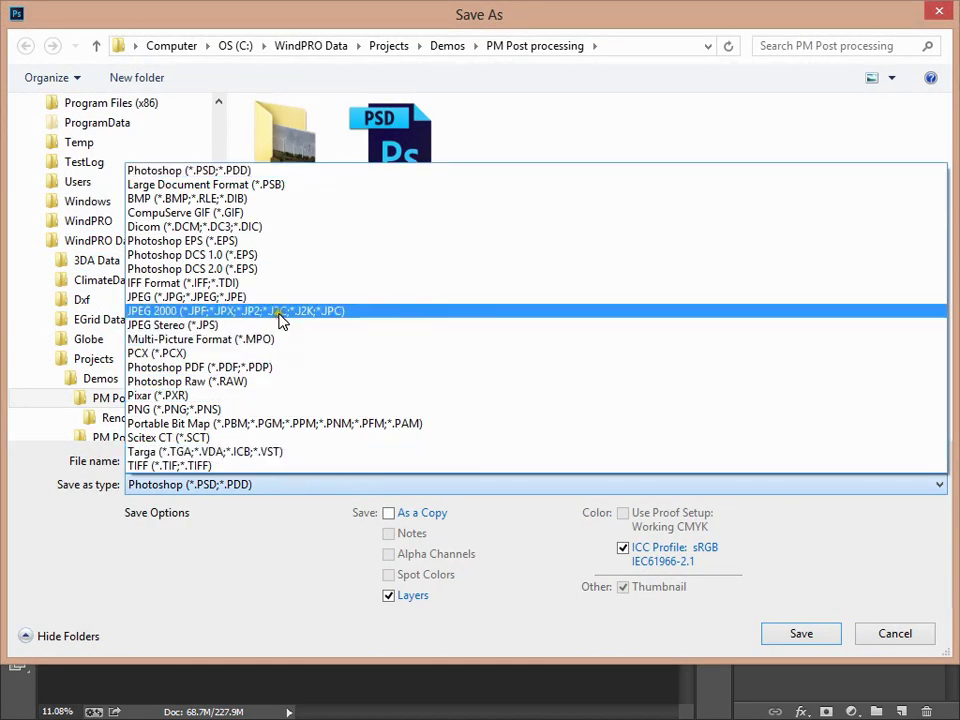
left_click(255, 298)
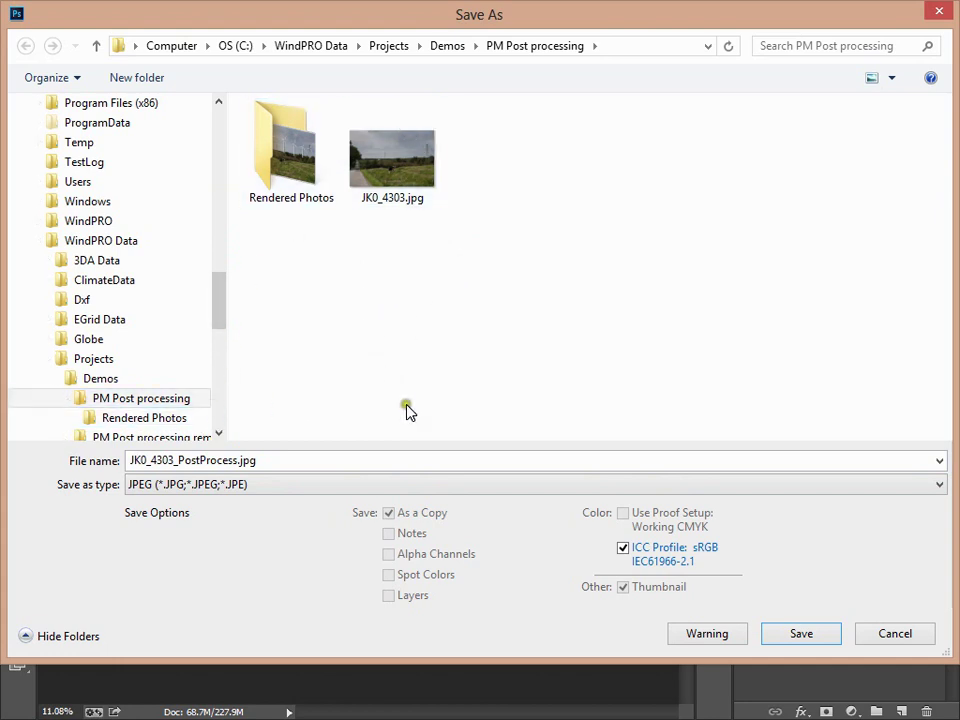
left_click(806, 635)
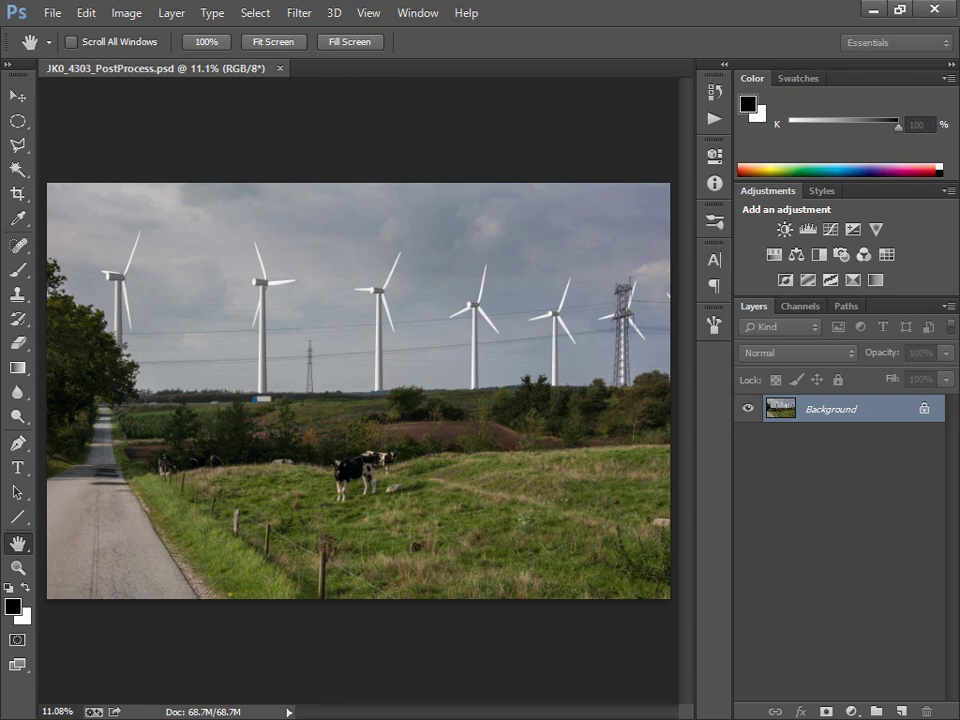
left_click_drag(86, 39, 499, 146)
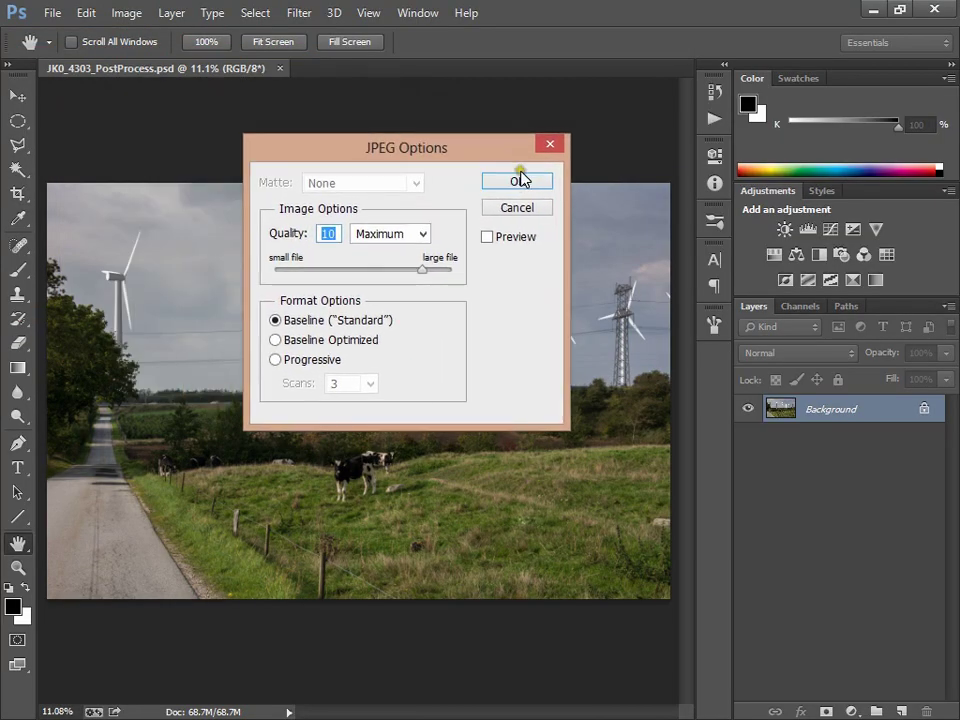
left_click(519, 181)
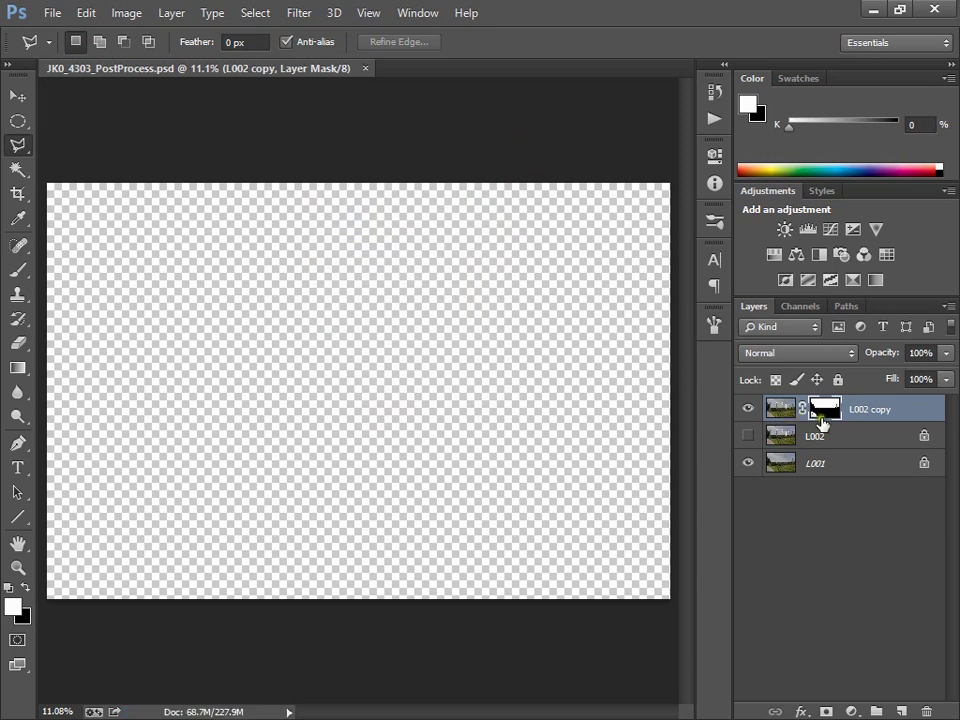
Switch the active layer to L001 and back to L002 copy, then close the document
left_click(836, 462)
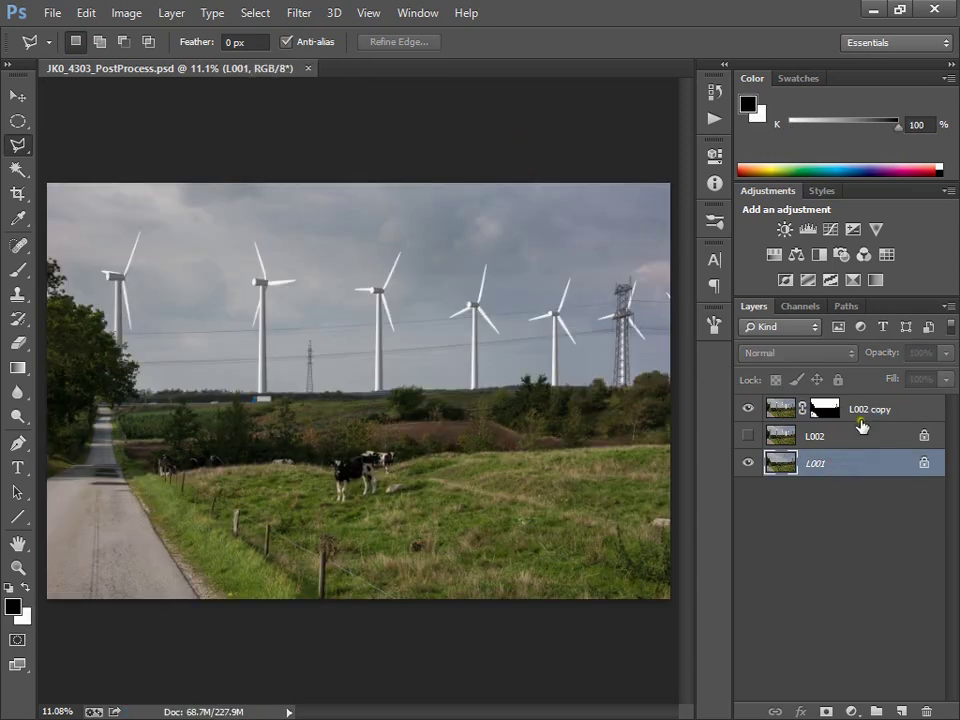
left_click(870, 410)
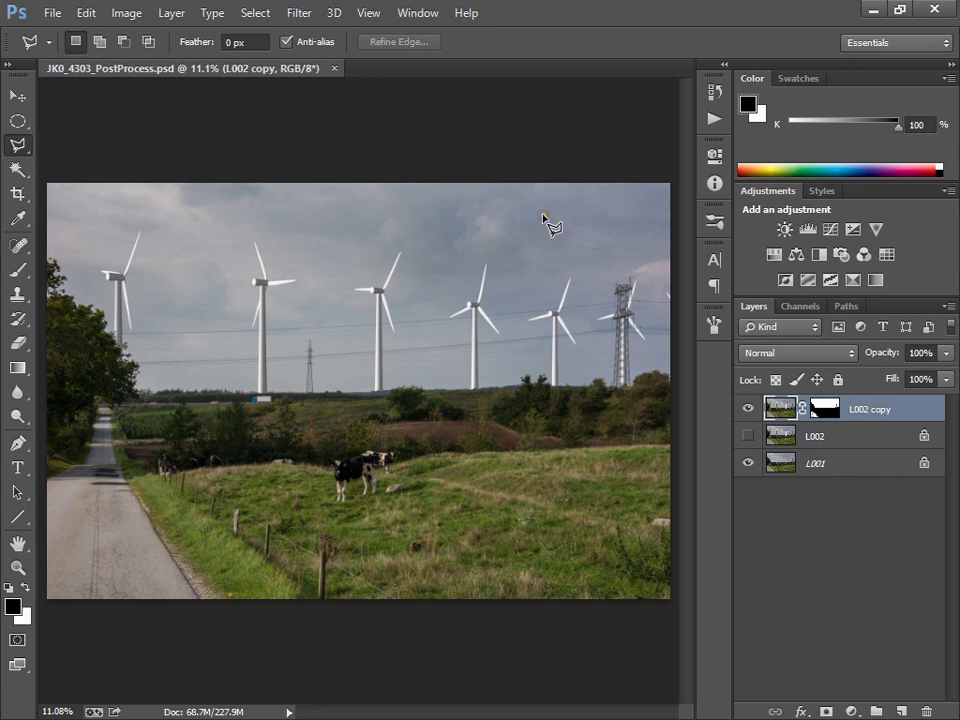
left_click(335, 69)
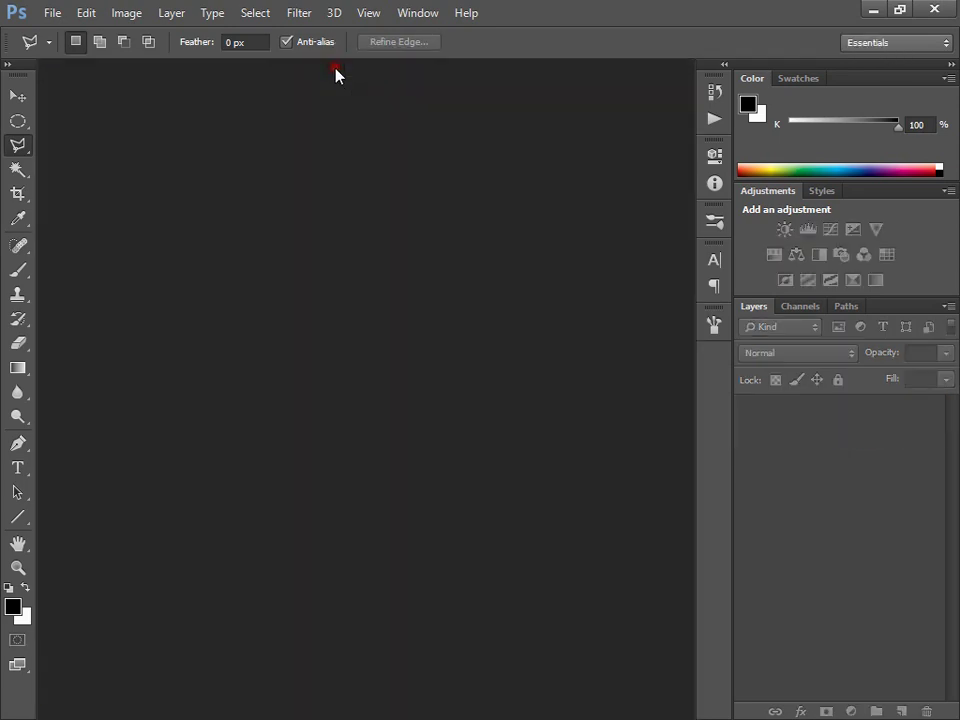
Return to windPRO, check the post-process dropdown, and render the JK0_4303 photomontage again
left_click(873, 12)
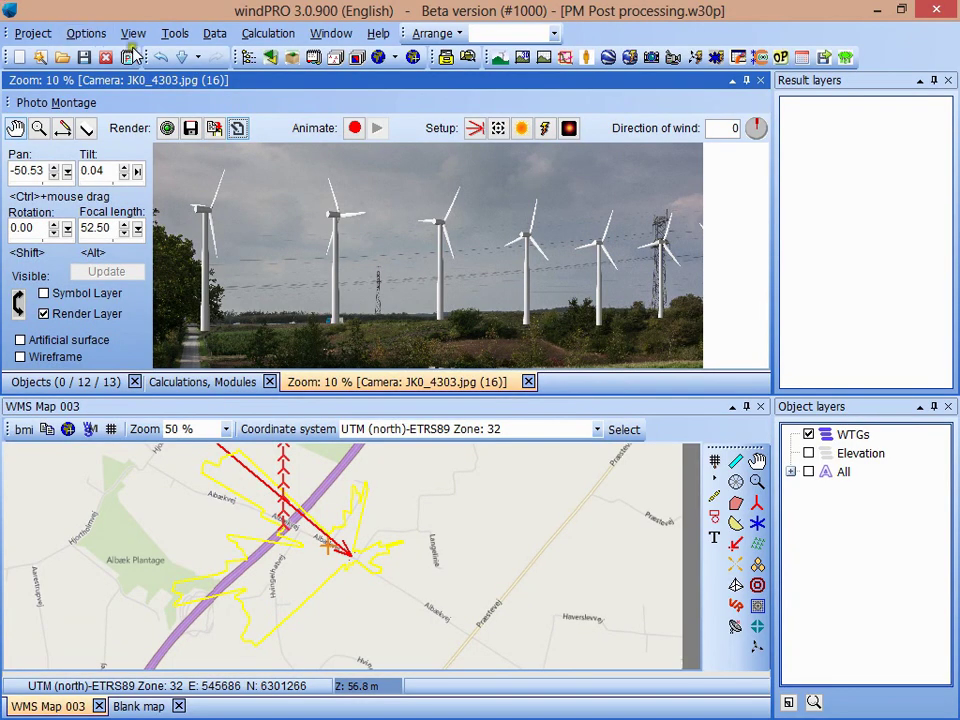
left_click(238, 129)
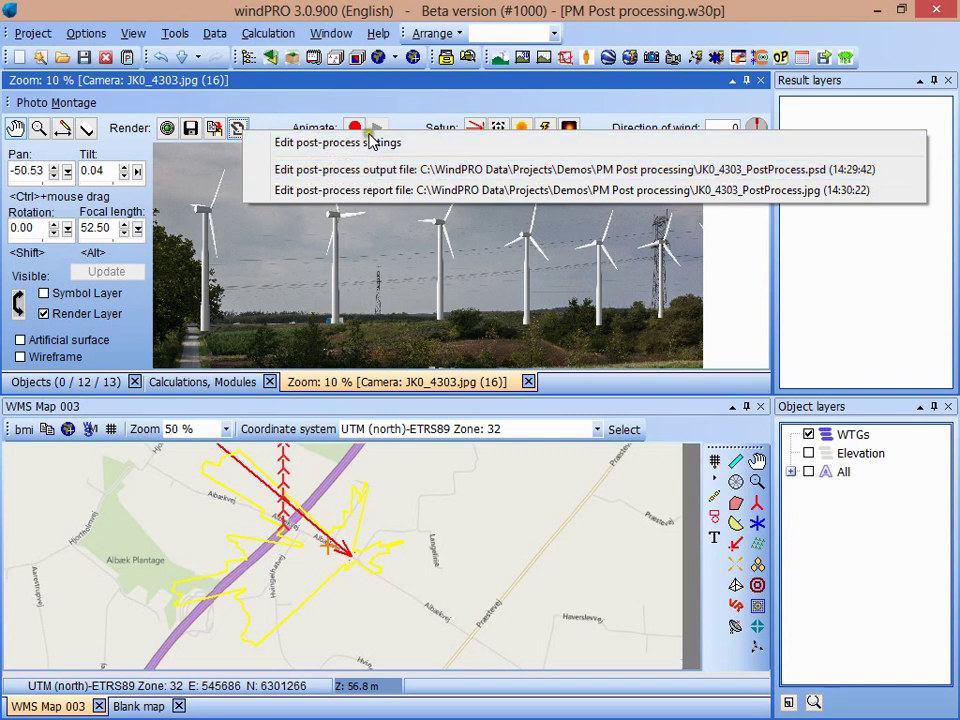
left_click(126, 78)
left_click(166, 128)
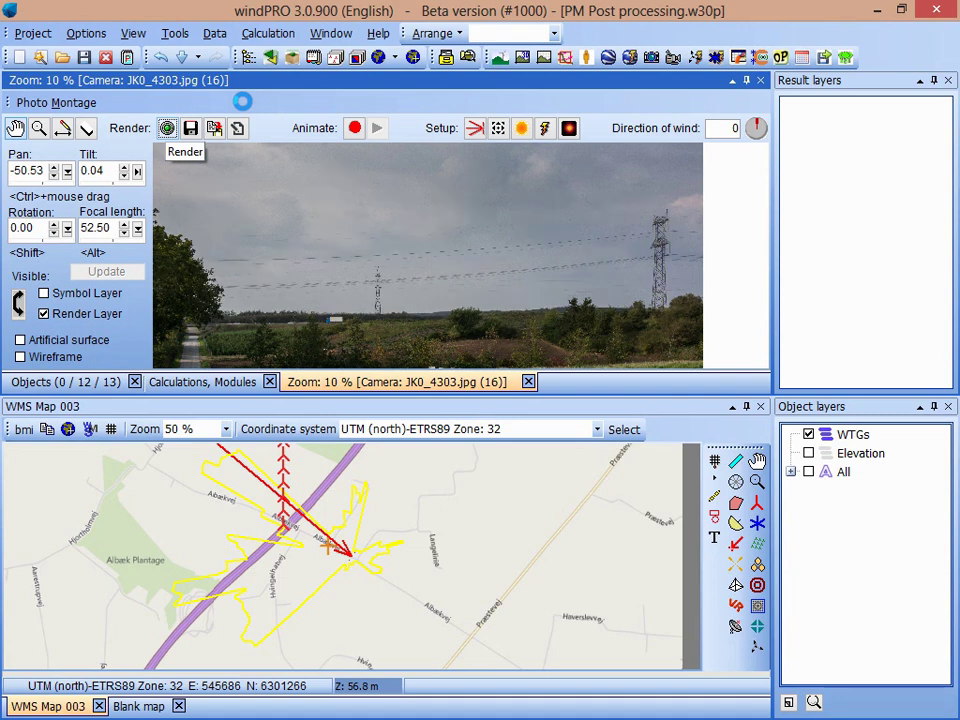
Check the layered post-process output file entry, then show the Calculations and Modules panes
left_click(238, 128)
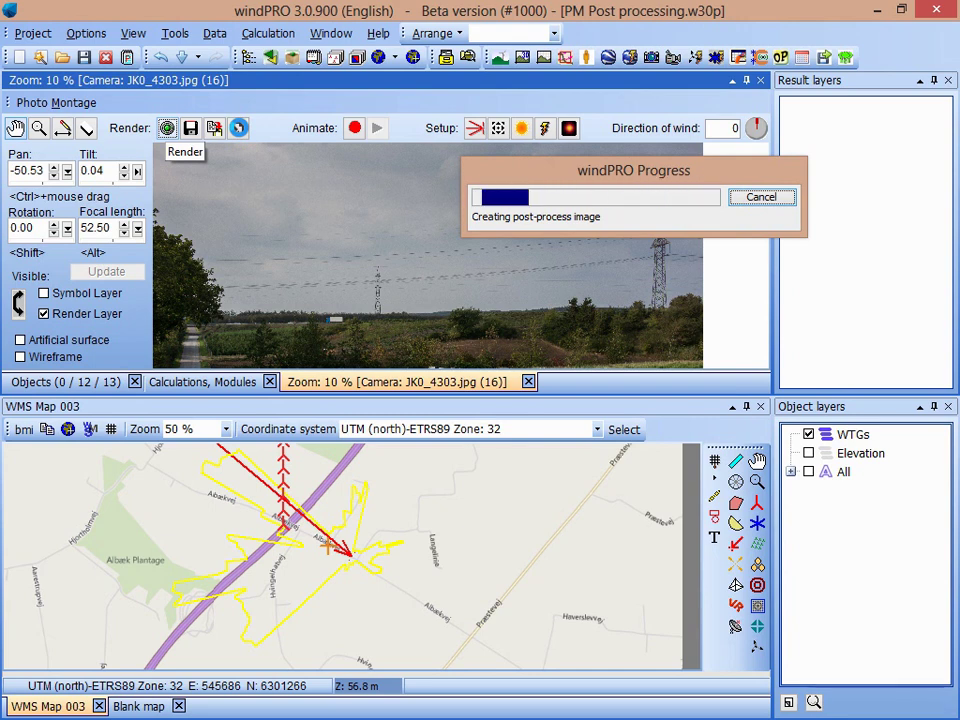
left_click(238, 128)
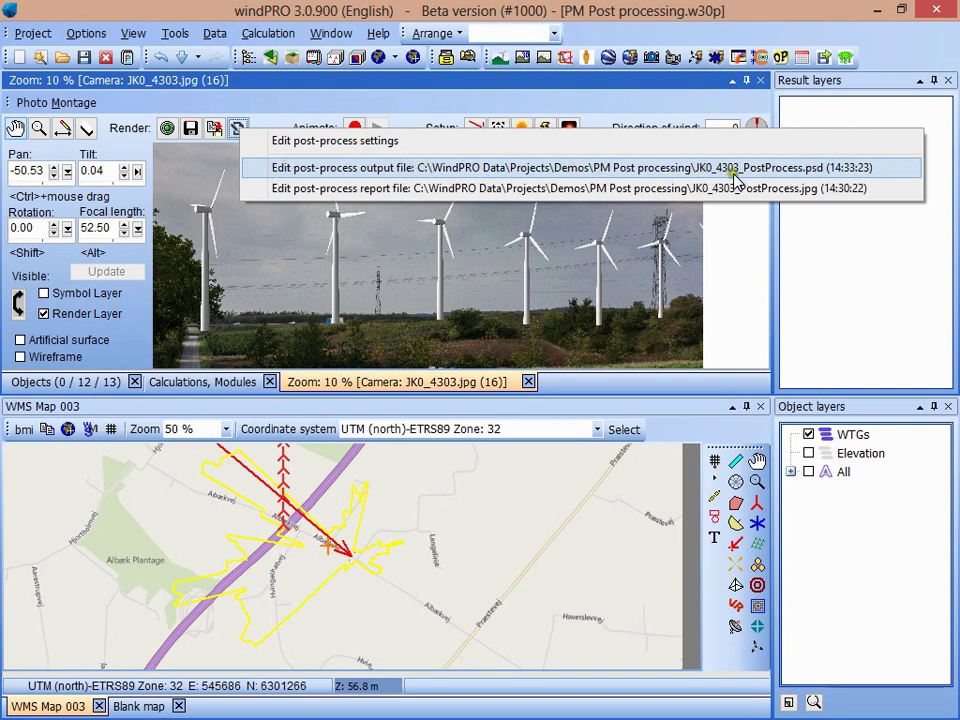
left_click(826, 171)
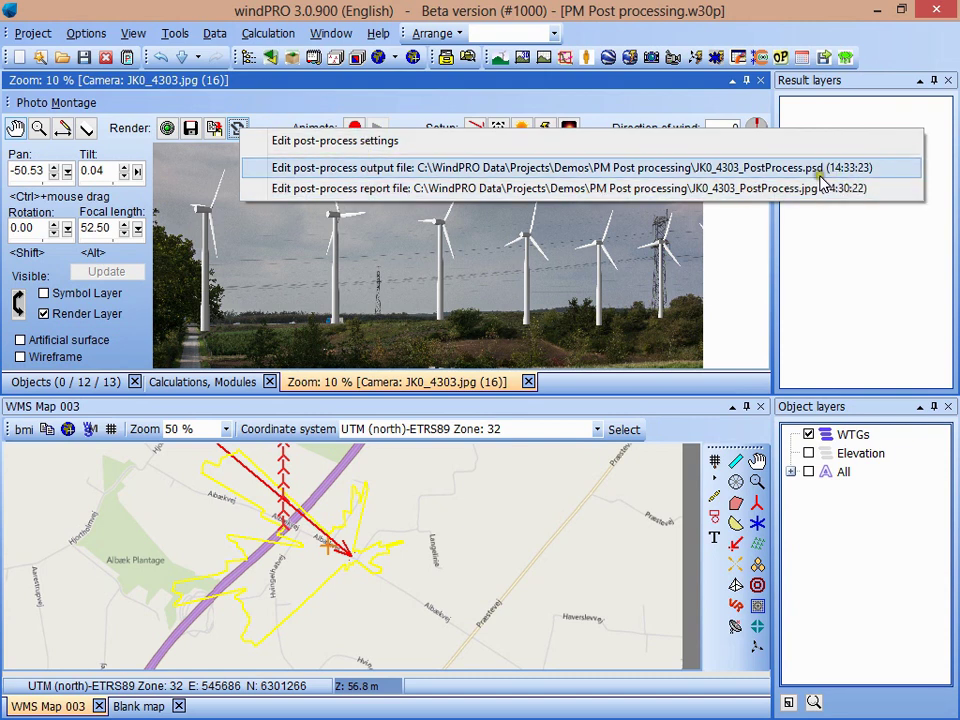
left_click(247, 97)
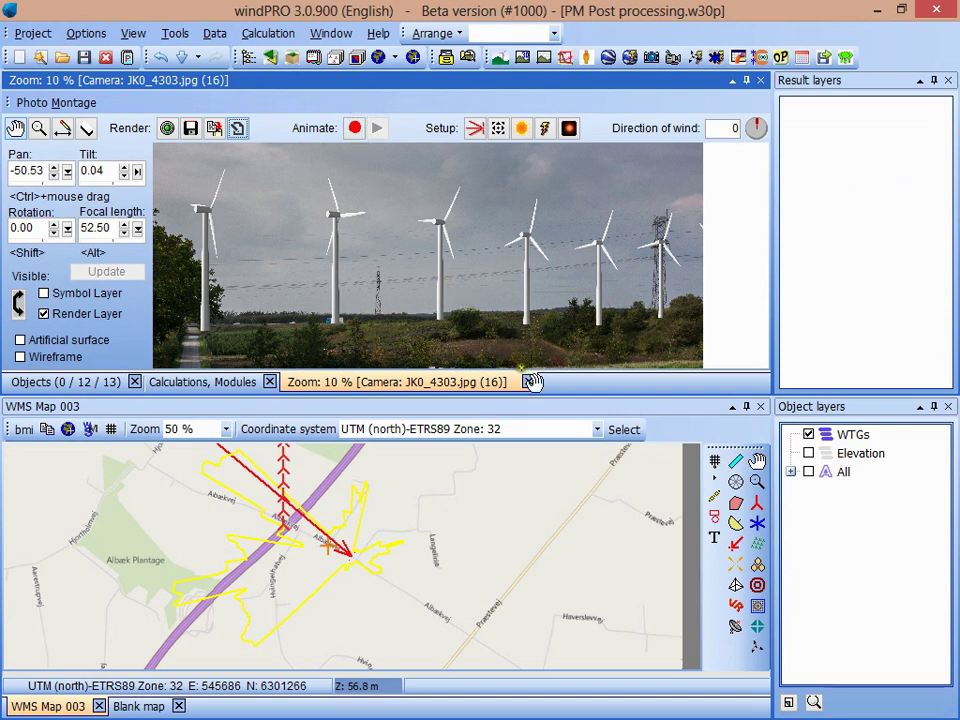
left_click(200, 385)
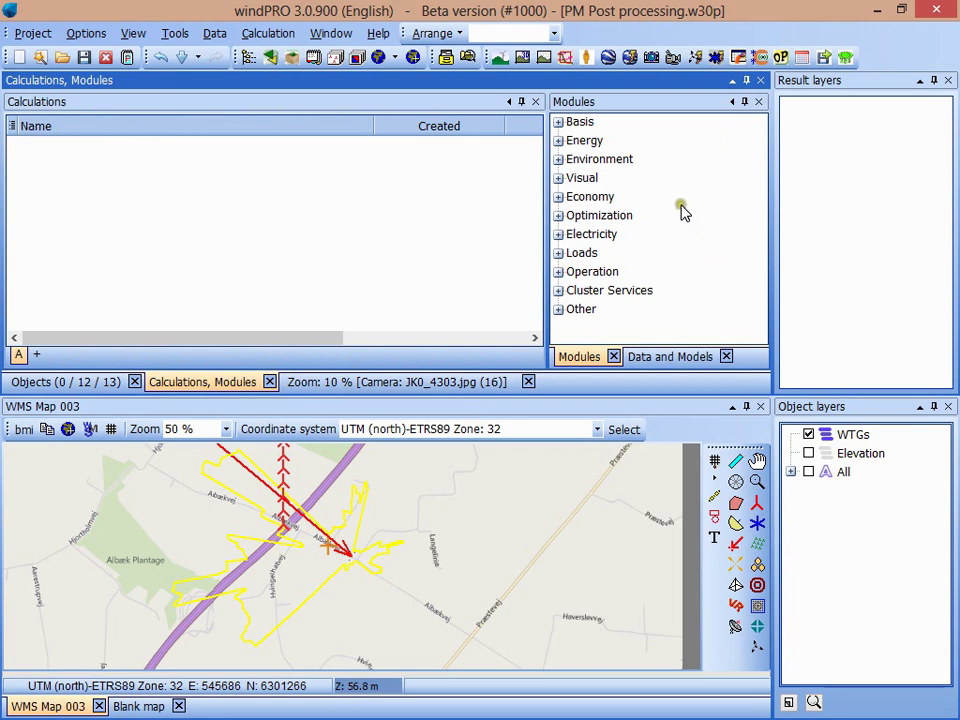
Run a PHOTOMONTAGE calculation from the Visual modules, then select its Full page photo report
double_click(568, 164)
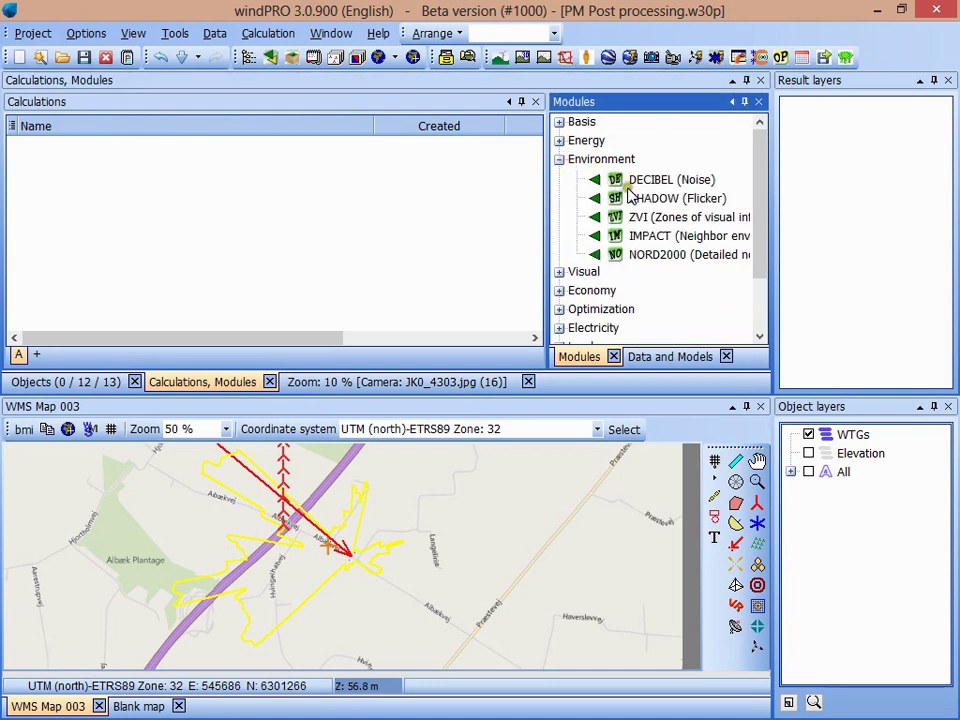
left_click(560, 273)
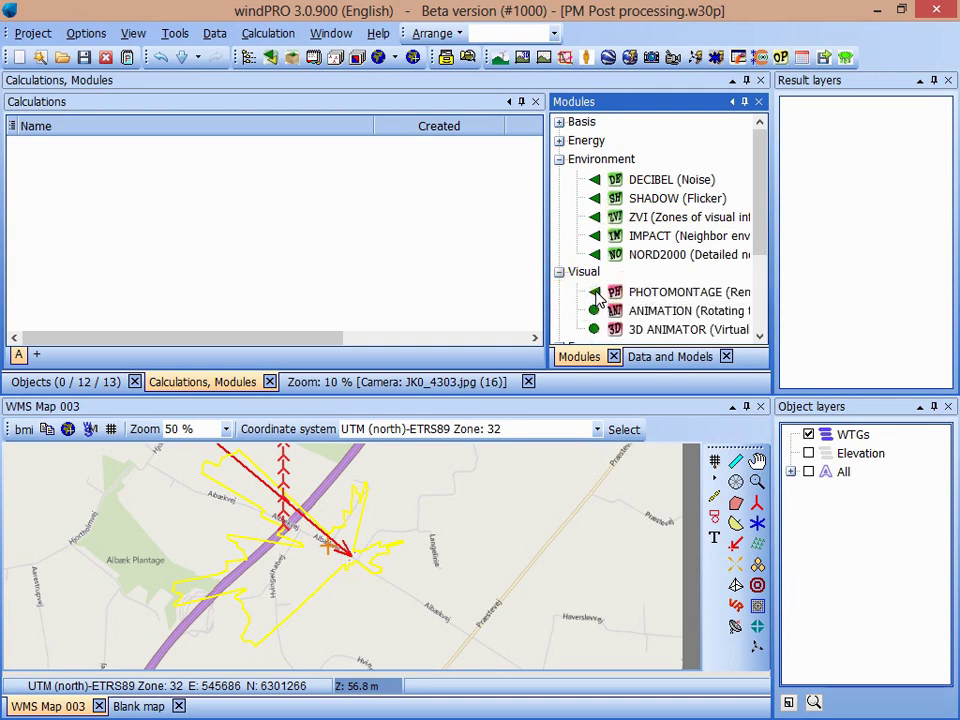
left_click(596, 293)
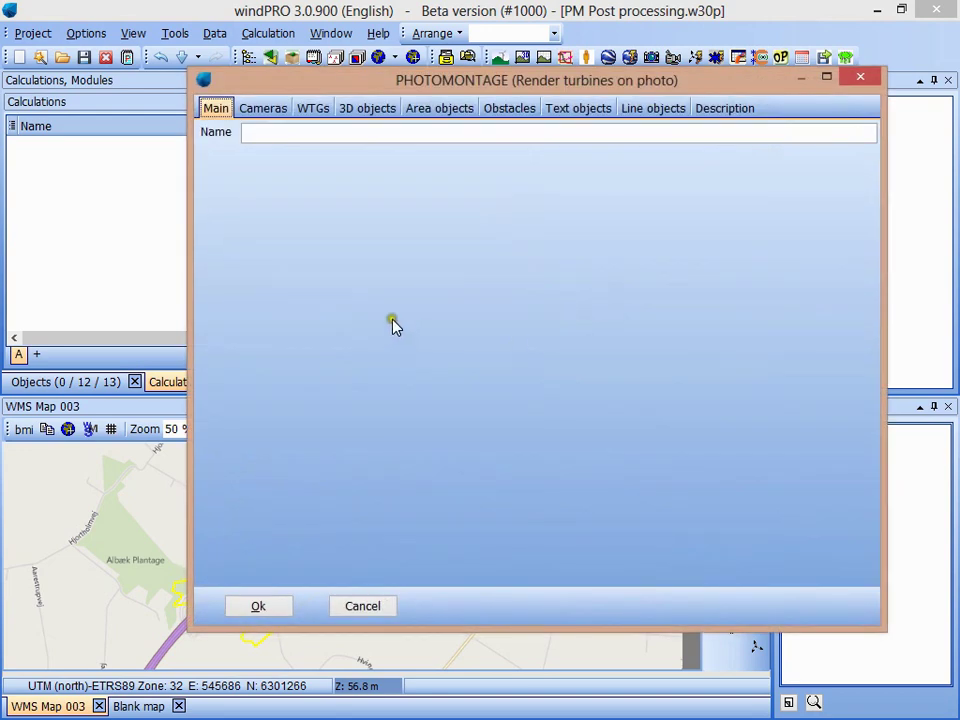
left_click(264, 110)
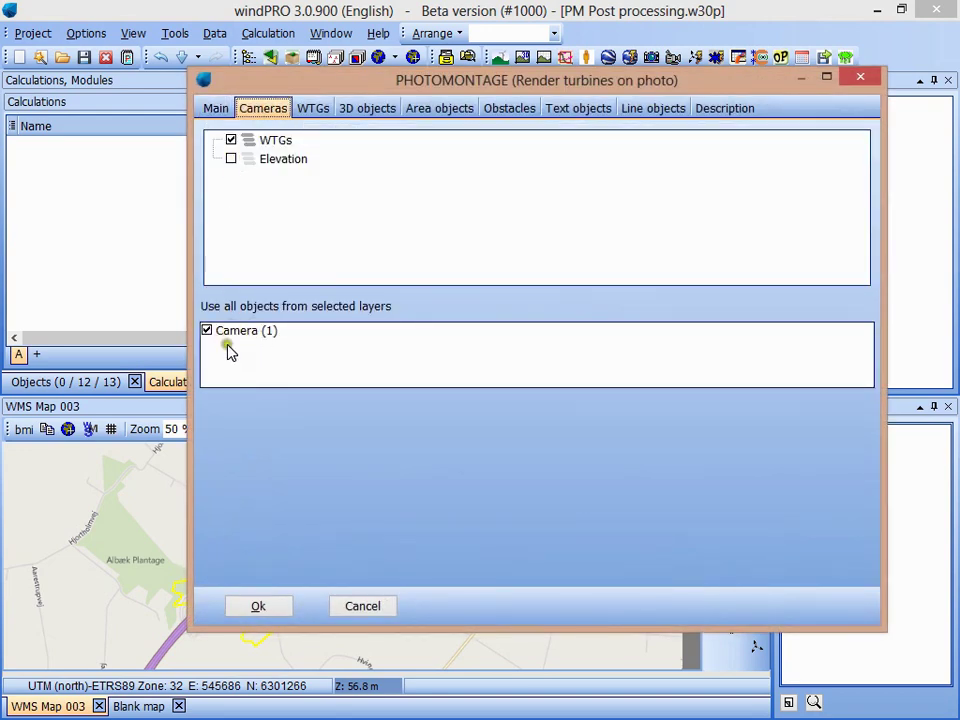
left_click(258, 612)
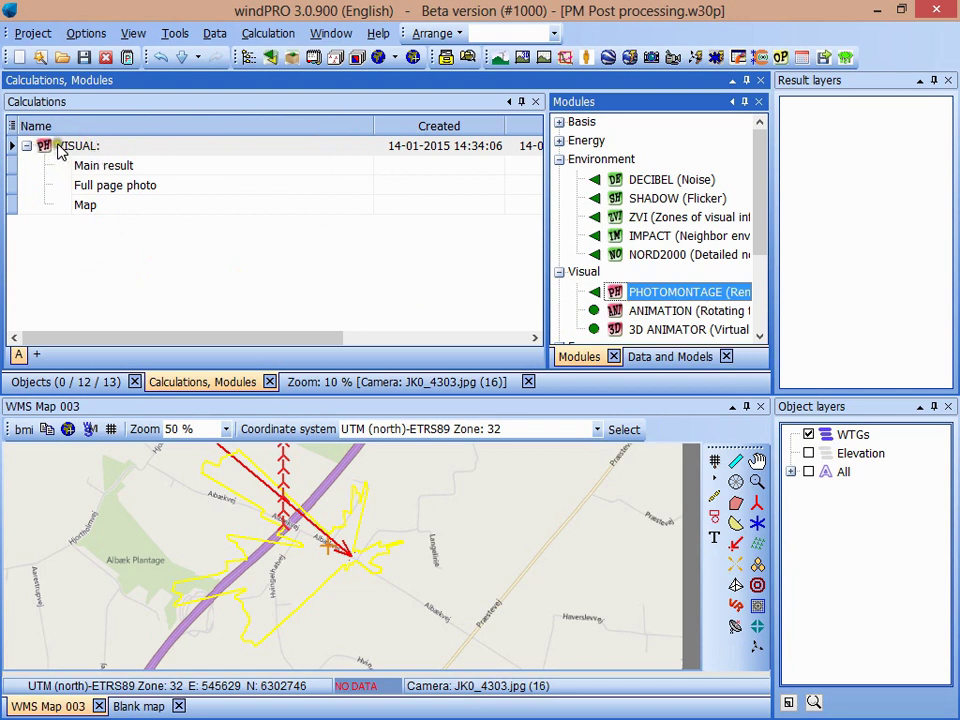
left_click(128, 192)
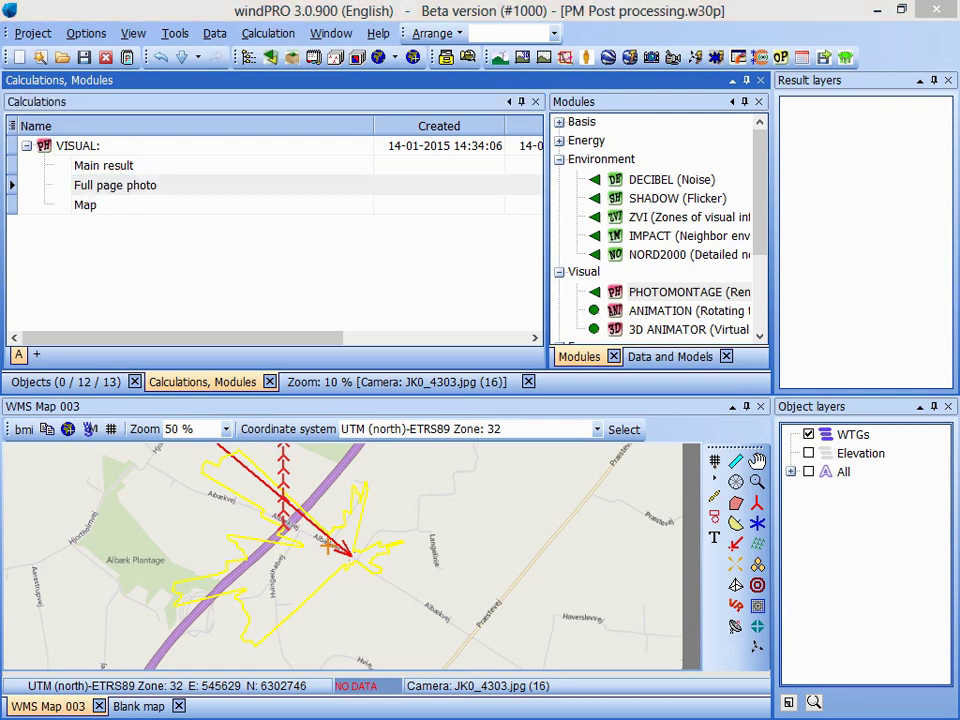
left_click_drag(0, 11, 476, 90)
double_click(476, 88)
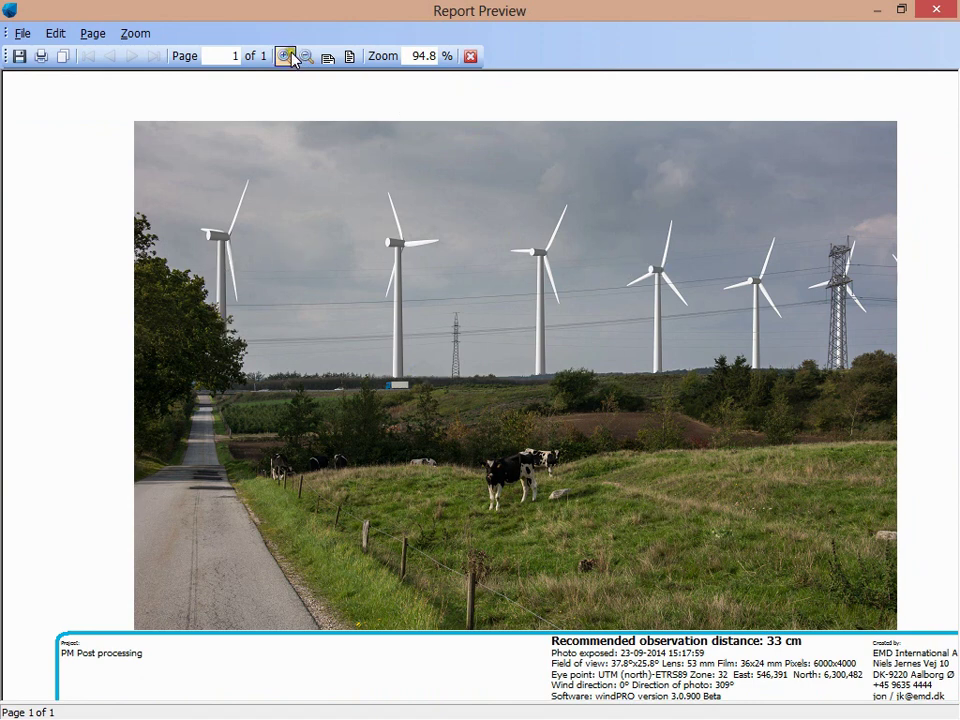
left_click(472, 57)
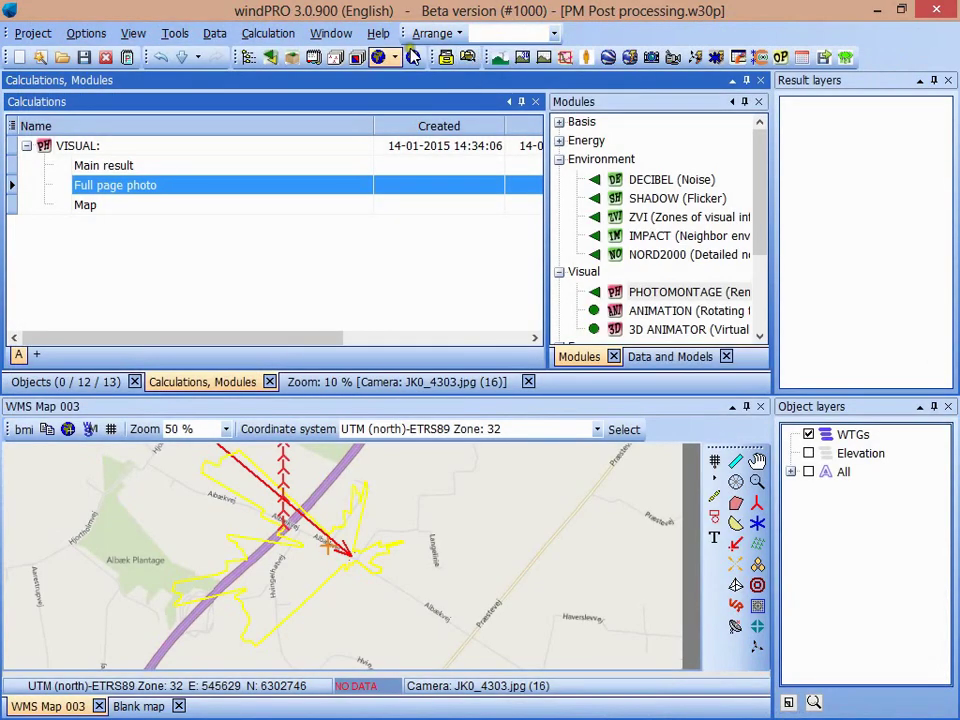